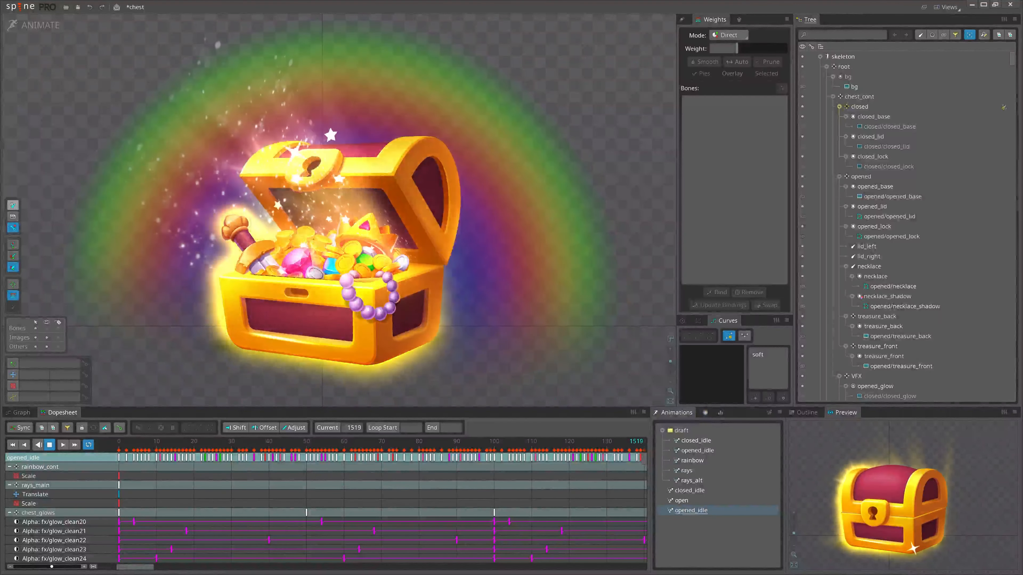
Step: Preview the draft closed_idle and opened_idle animations of the chest, ending on closed_idle
left_click(714, 443)
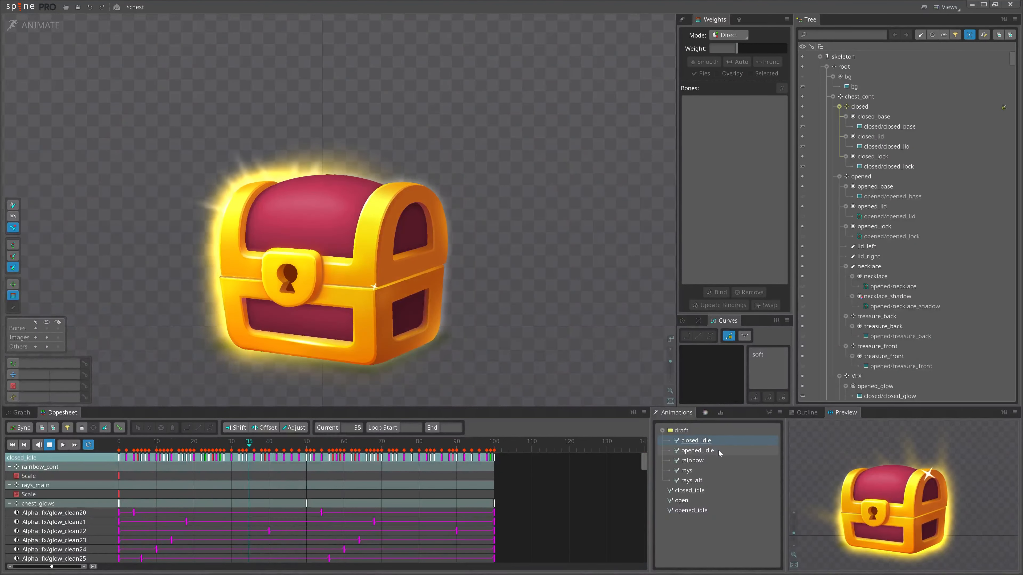
left_click(718, 450)
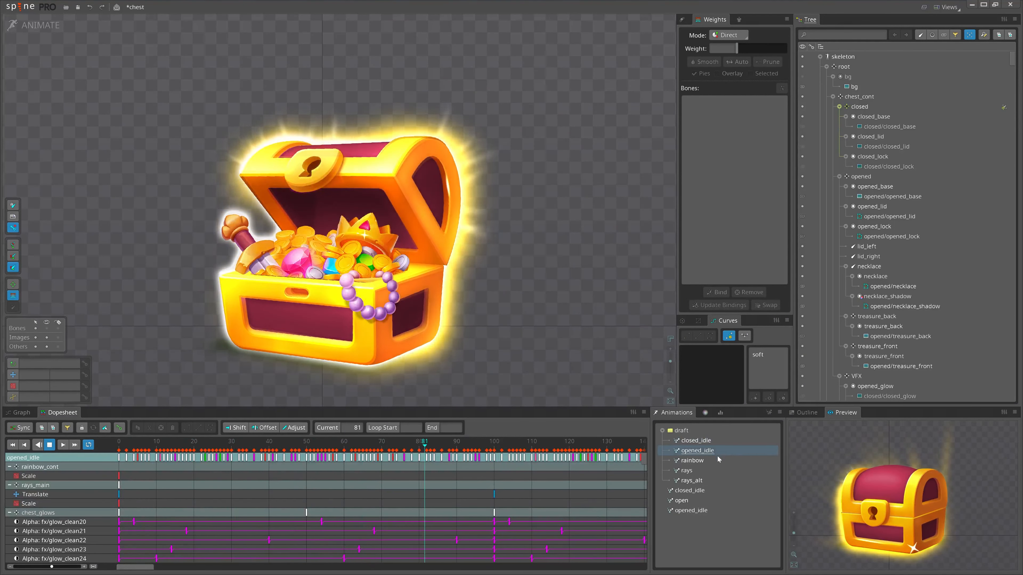
left_click(704, 442)
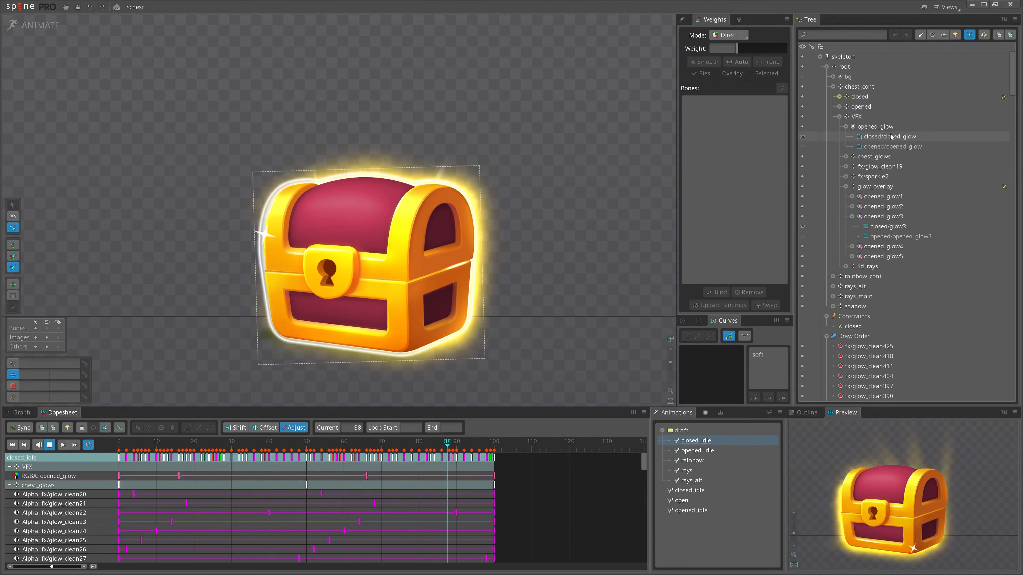
Step: Move the chest_glows bone away from the chest to about -1010, 824 and play closed_idle to examine the glows
left_click(889, 158)
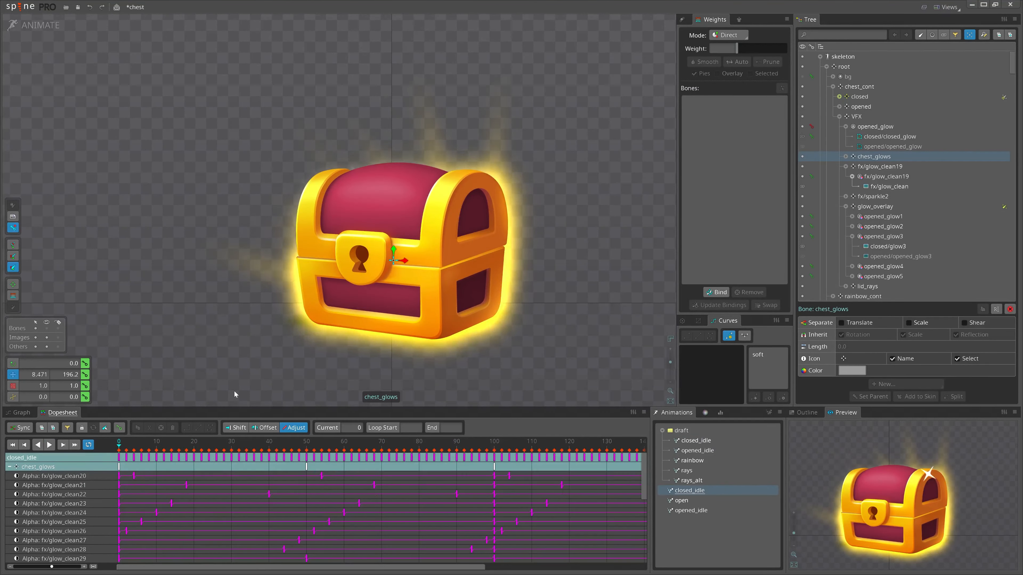
left_click_drag(234, 391, 125, 167)
key("l")
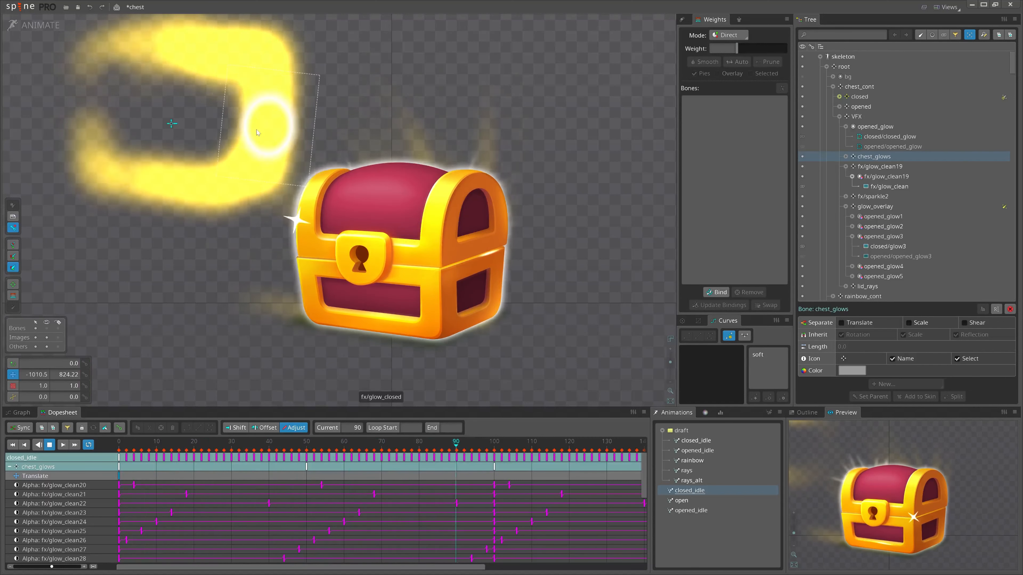
key("k")
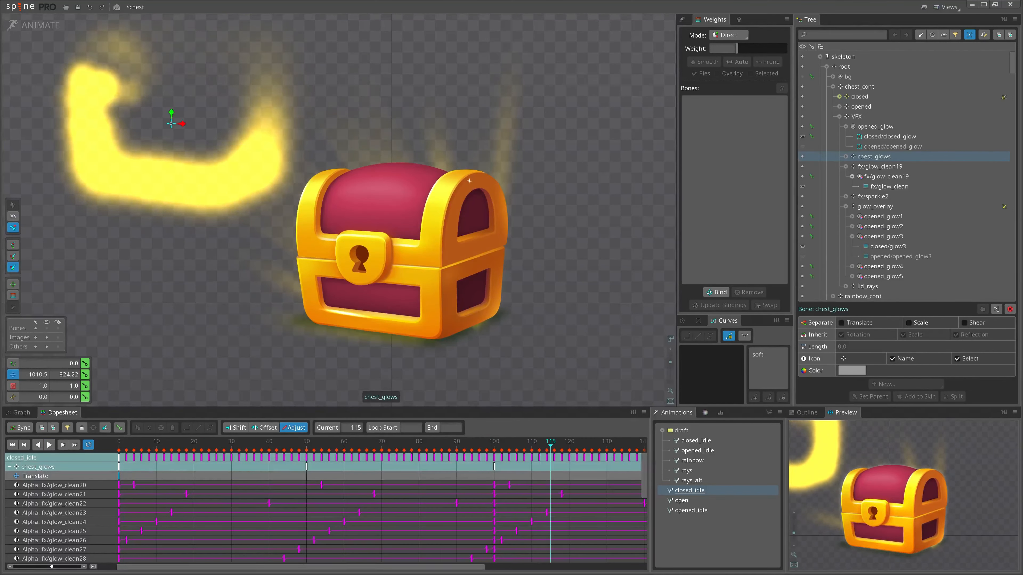
key("l")
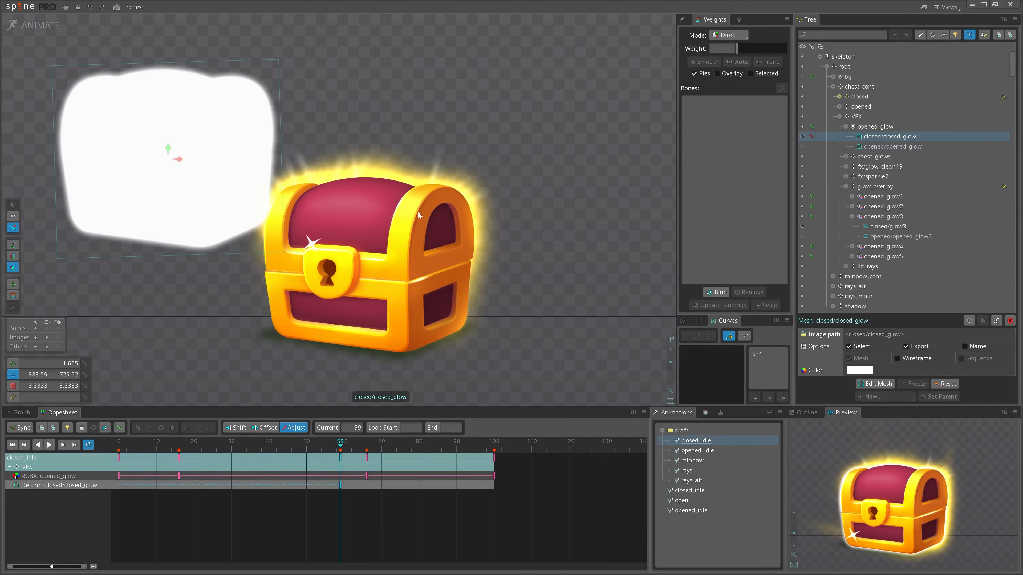
key("Escape")
key("l")
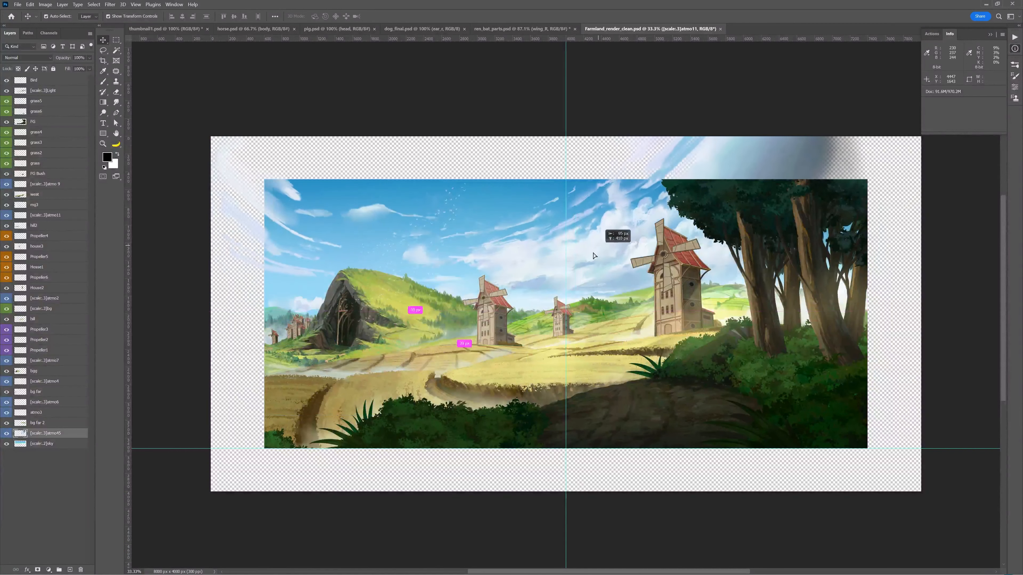
Step: Switch to Photoshop and shift the selected scaled atmosphere layer in Farmland_render_clean.psd
left_click_drag(431, 350, 360, 334)
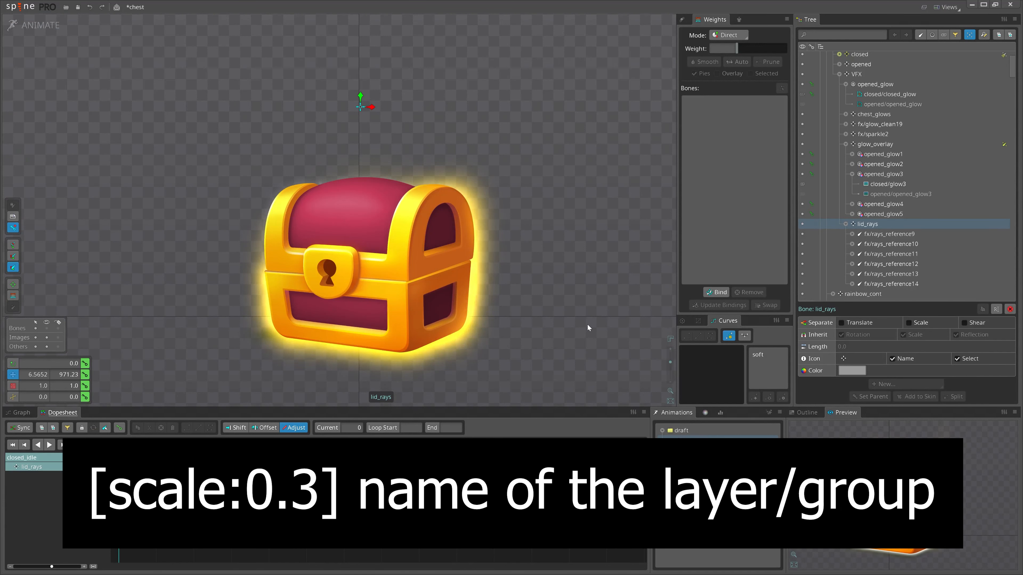
Step: At frame 38 of closed_idle in Spine, move the lid_rays bone clear of the chest, play the animation, and undo the move
key("space")
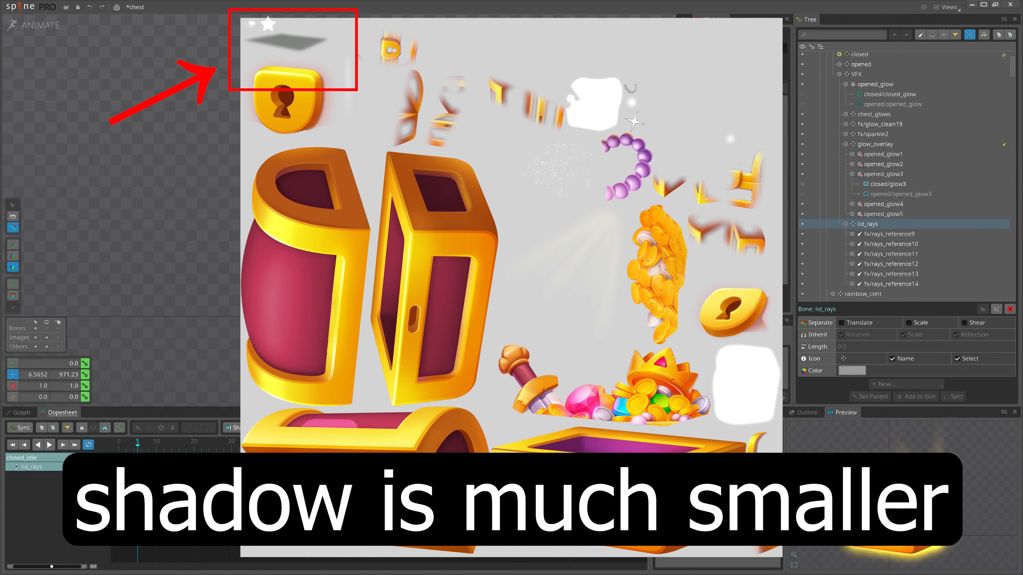
key("space")
left_click_drag(184, 443, 261, 443)
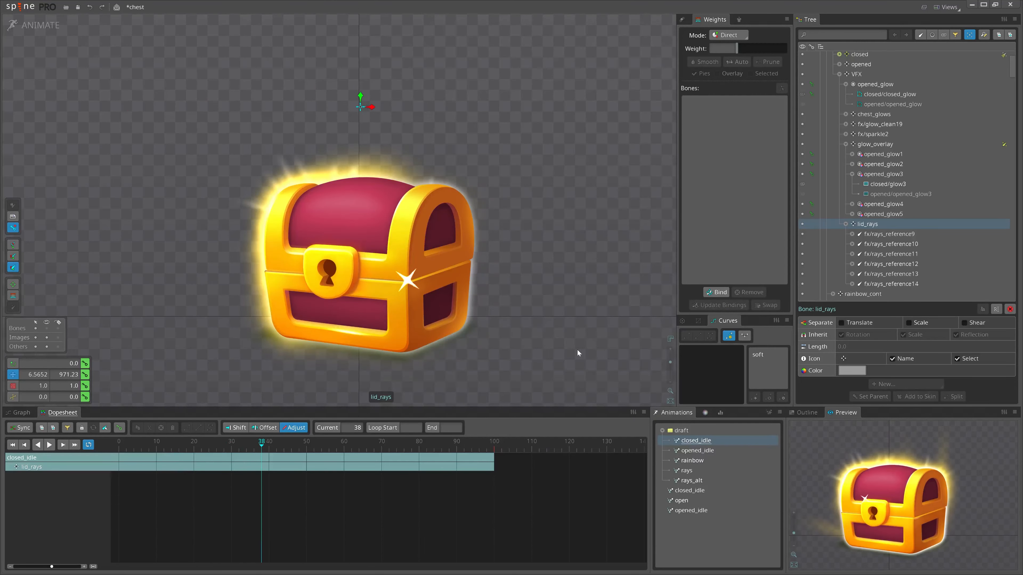
left_click_drag(565, 336, 439, 243)
left_click(193, 92)
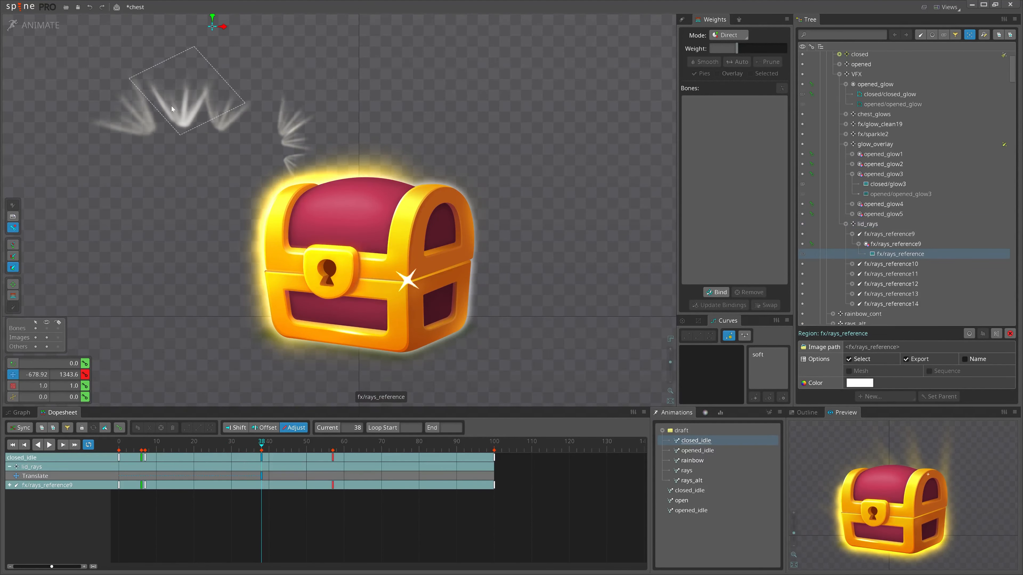
key("space")
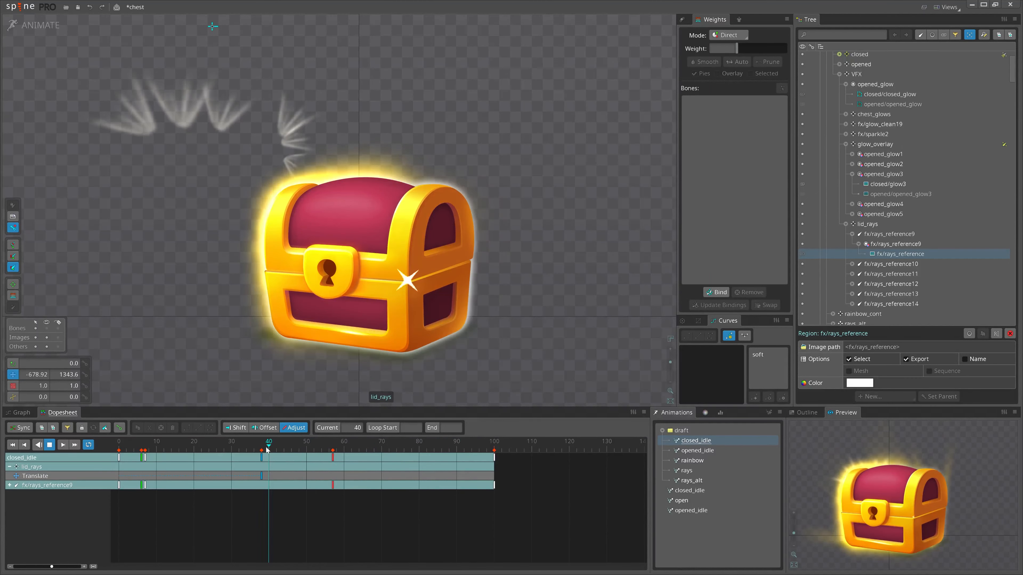
key("ctrl+z")
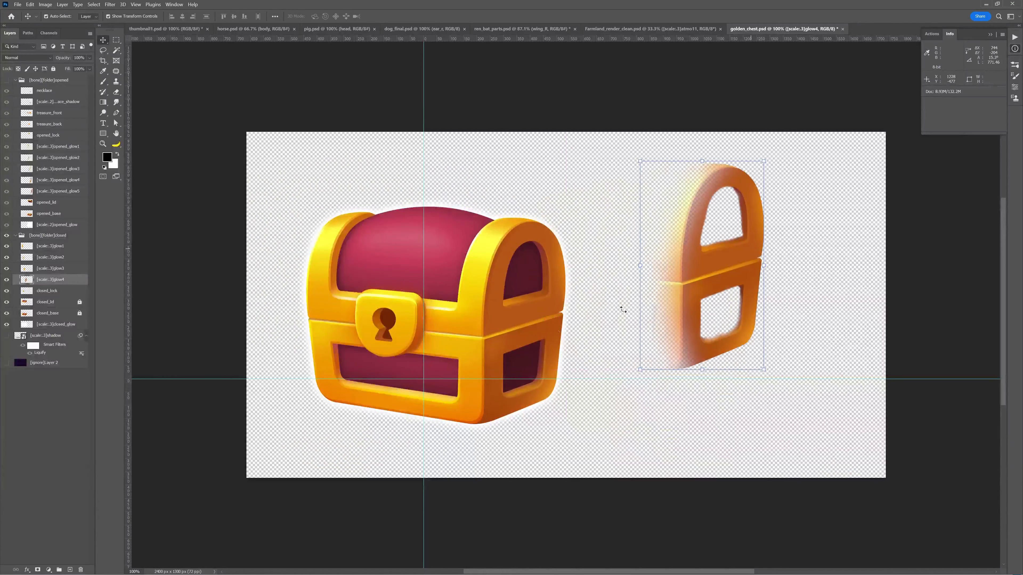
Step: Switch to Photoshop and reposition the closed chest's glow4 layer in golden_chest.psd
left_click_drag(623, 304, 444, 193)
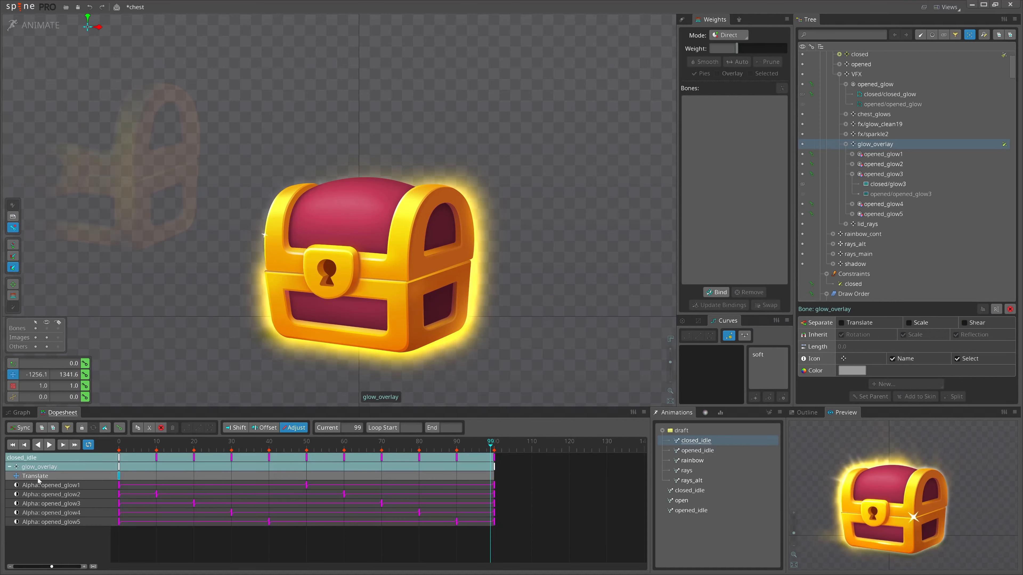
Step: Switch back to Spine, undo the glow_overlay bone's move, and play the closed_idle animation
left_click_drag(254, 357, 409, 409)
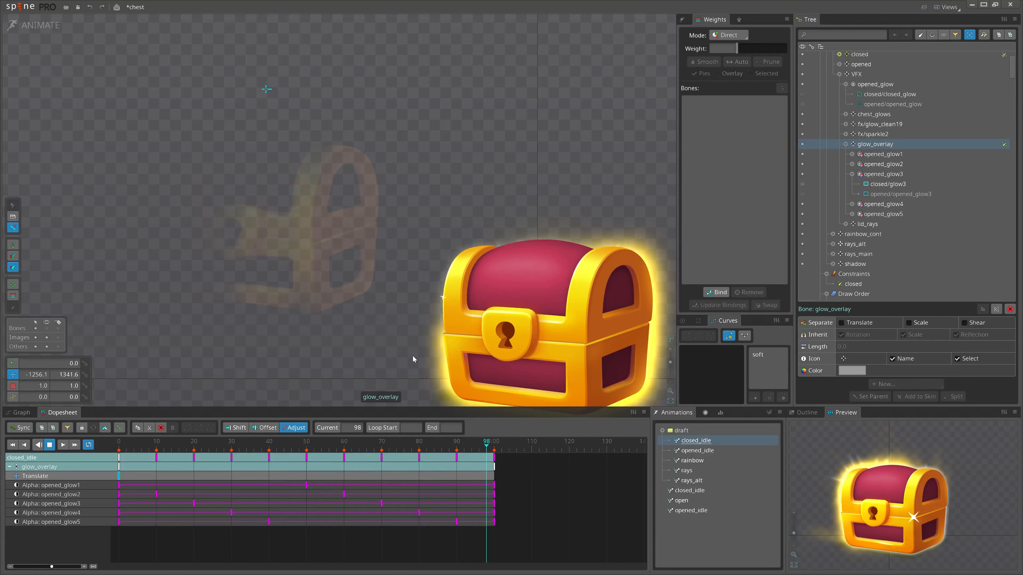
key("ctrl+z")
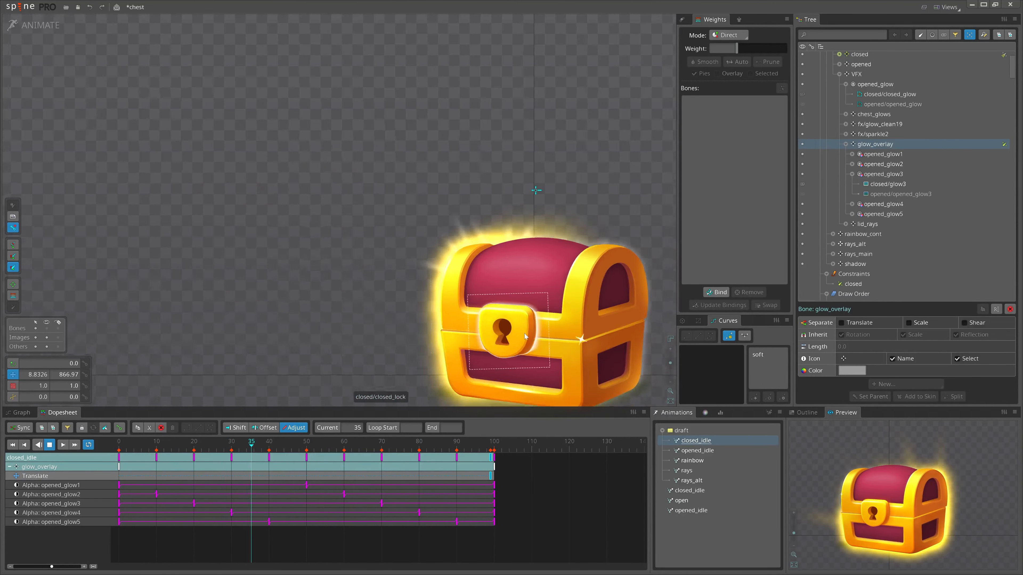
left_click_drag(554, 372, 410, 333)
scroll(410, 332, "up", 3)
key("d")
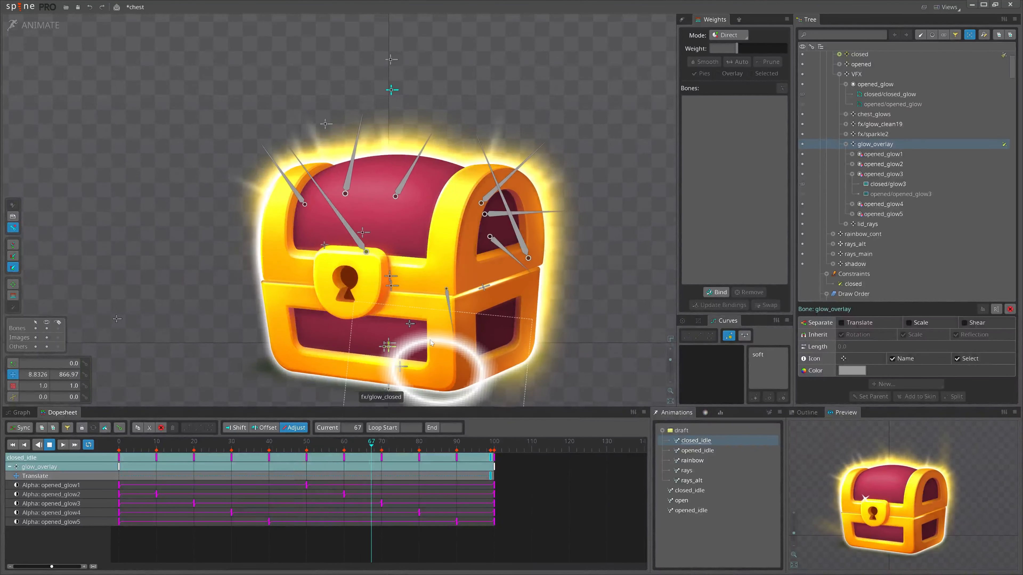
Step: Select the fx/glow_clean19 bone and scrub closed_idle to examine how its shine travels along the chest's edges
key("d")
left_click(498, 283)
left_click(484, 286)
scroll(568, 294, "up", 3)
left_click_drag(553, 299, 502, 304)
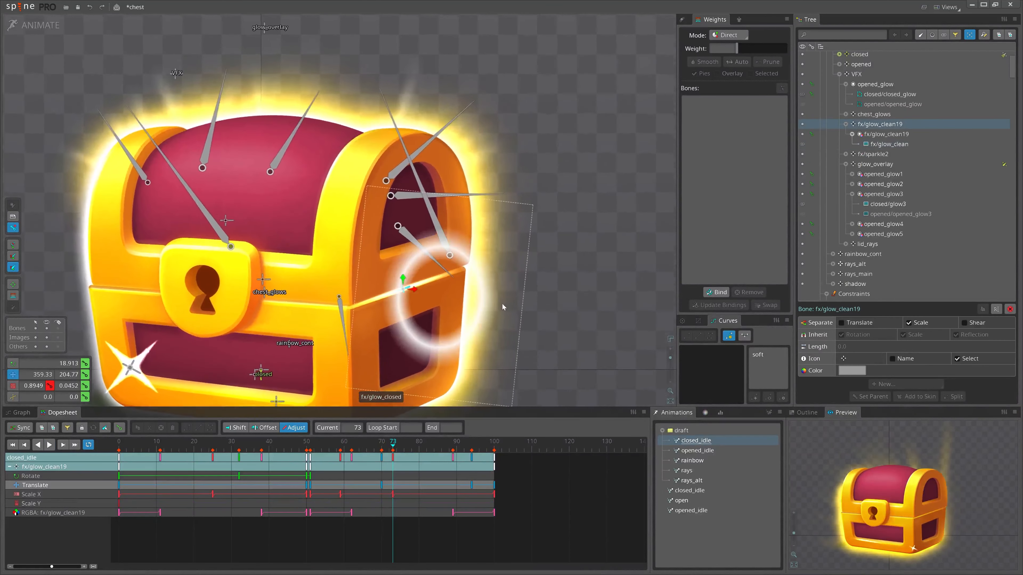
left_click_drag(111, 449, 176, 448)
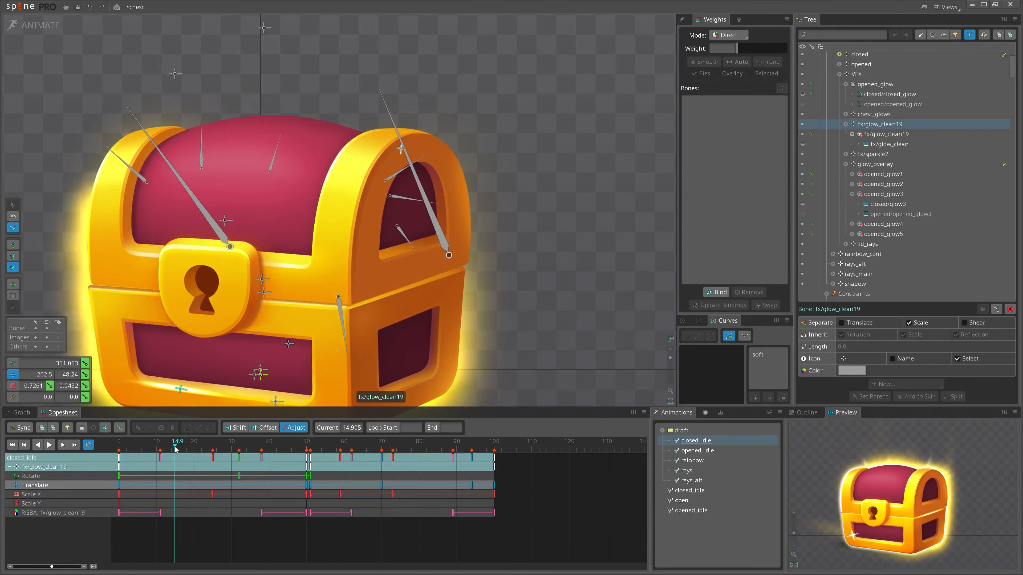
left_click_drag(281, 367, 282, 262)
scroll(281, 263, "up", 3)
left_click_drag(115, 450, 409, 465)
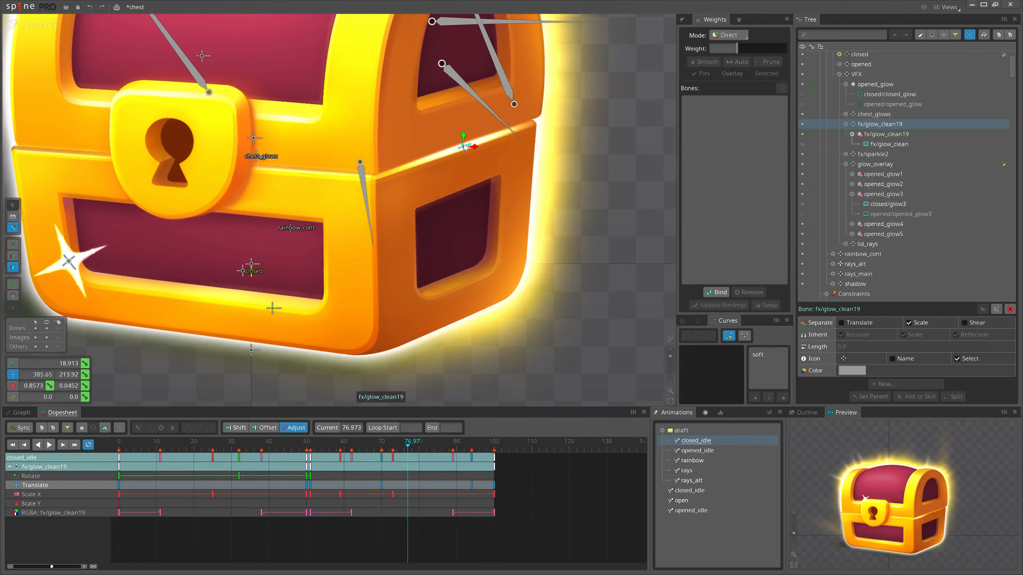
Step: At frame 76.973, place fx/glow_clean19 at about 528, 121, scale its X to about 0.26, and play the animation
key("x")
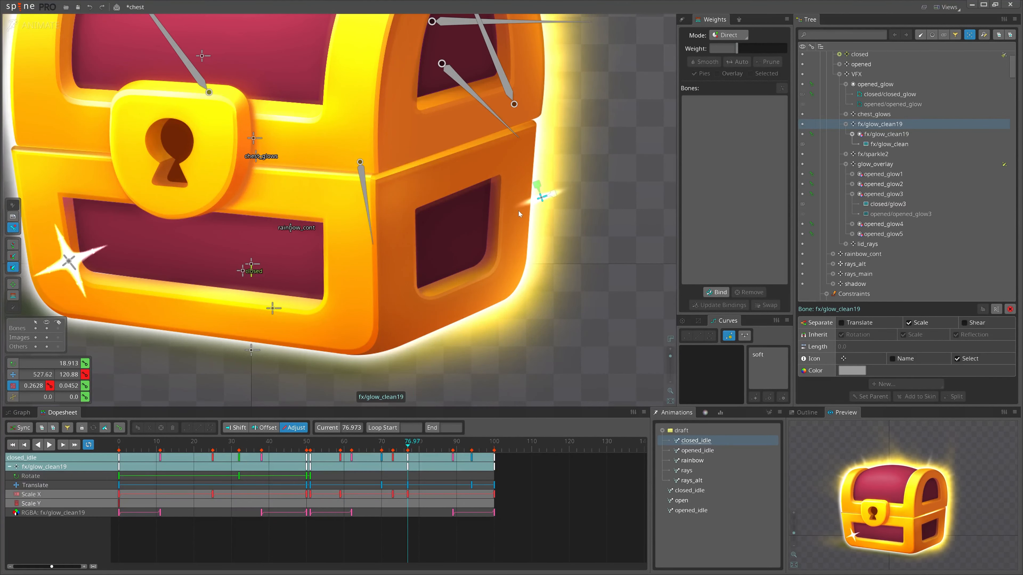
key("space")
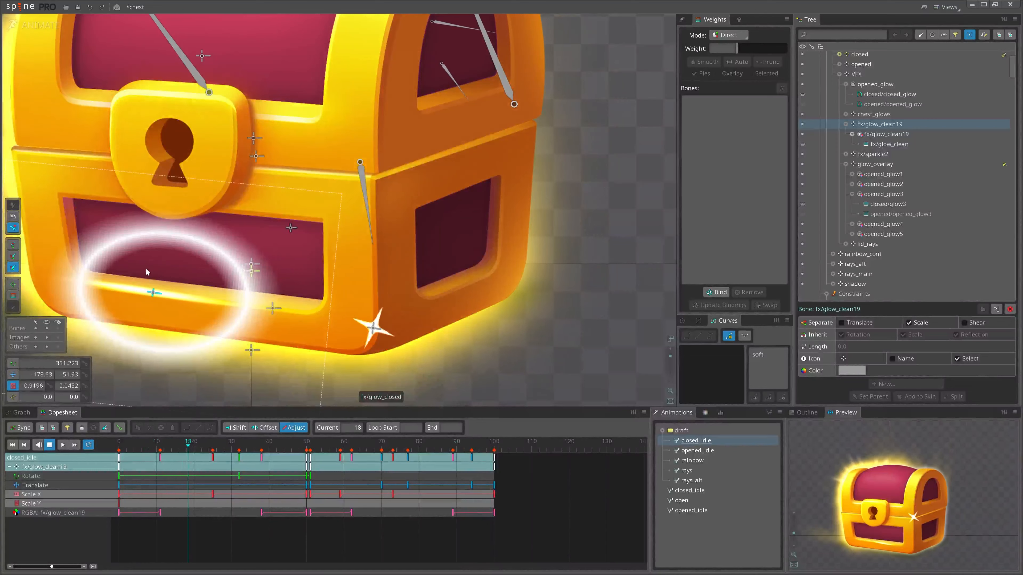
Step: Select the fx/sparkle2 bone and play closed_idle to examine how the sparkle moves around the chest
key("space")
left_click(374, 330)
key("space")
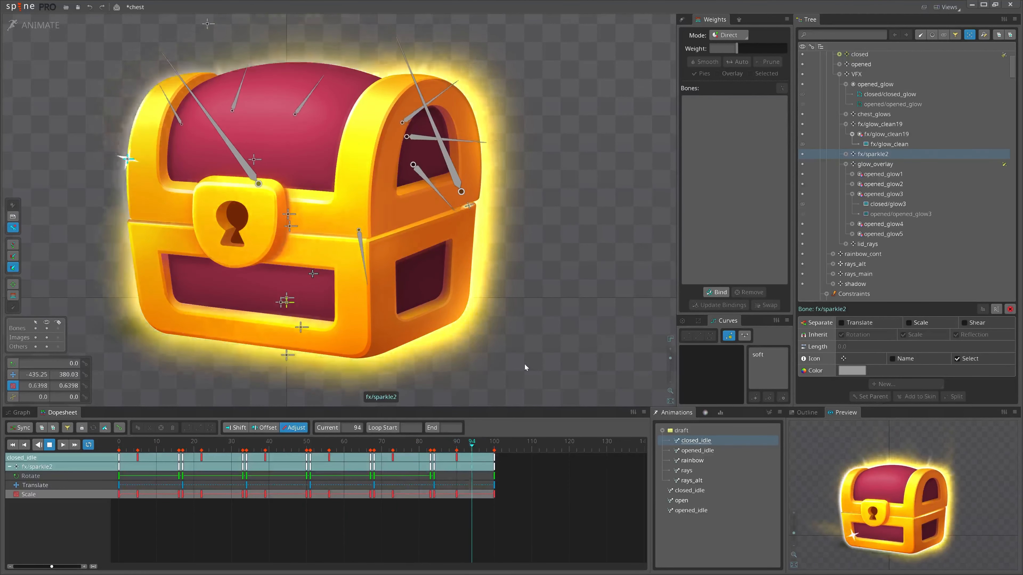
key("d")
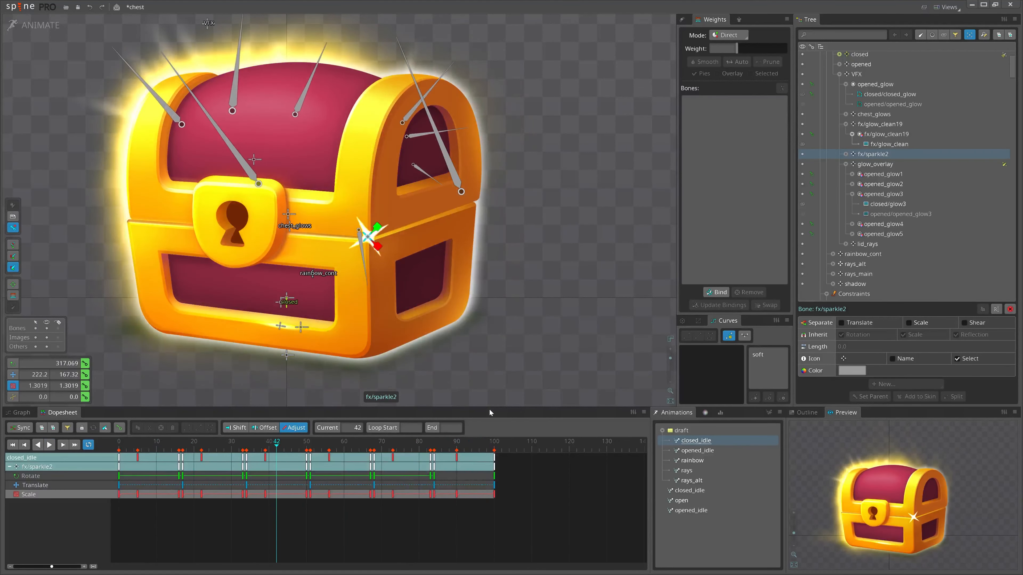
left_click(490, 442)
key("space")
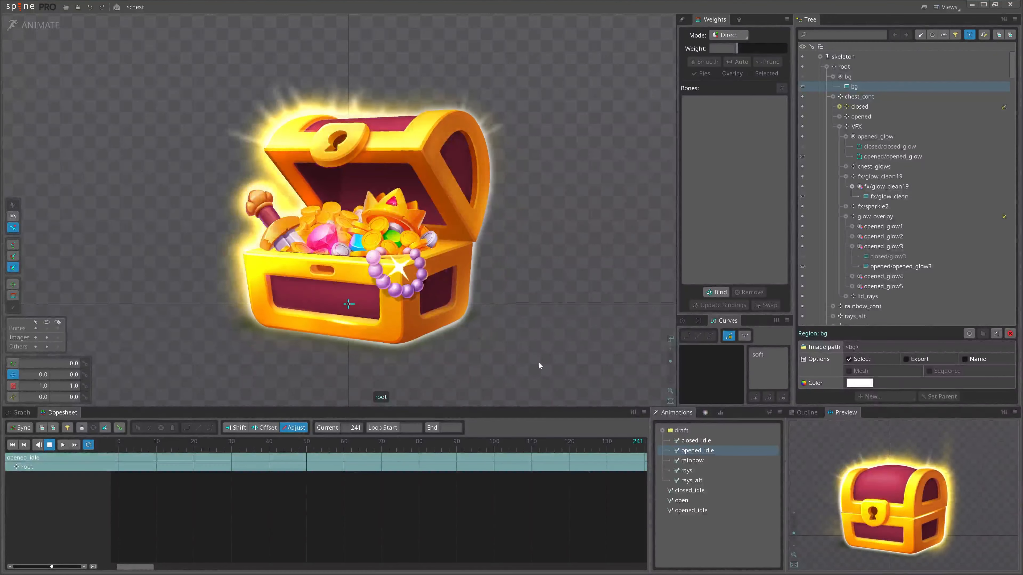
Step: In opened_idle, move several glow_clean meshes outward from the chest's lower and left edges, and undo the moves
left_click(444, 337)
left_click_drag(417, 320, 469, 348)
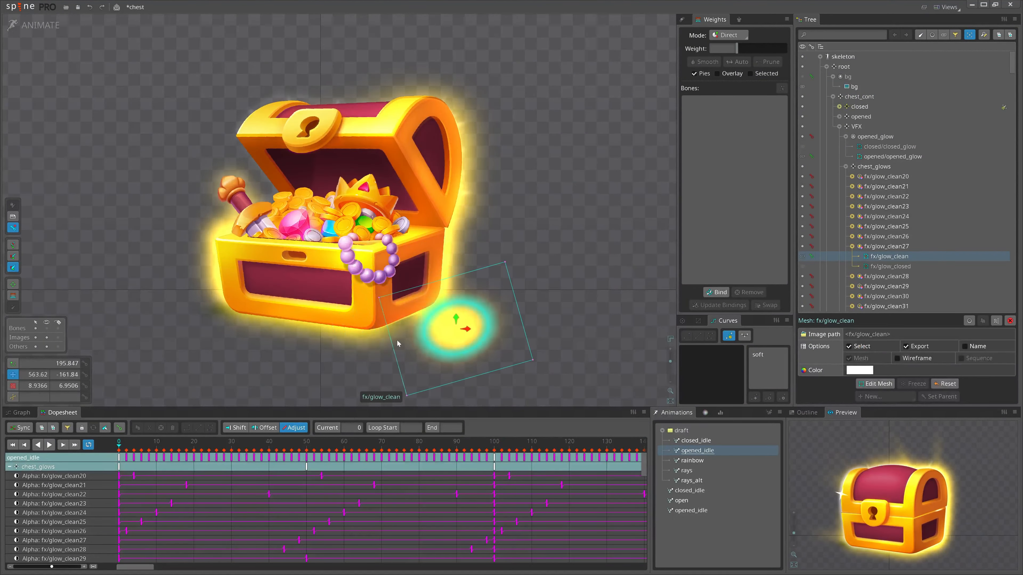
left_click_drag(360, 340, 323, 385)
left_click_drag(258, 322, 212, 323)
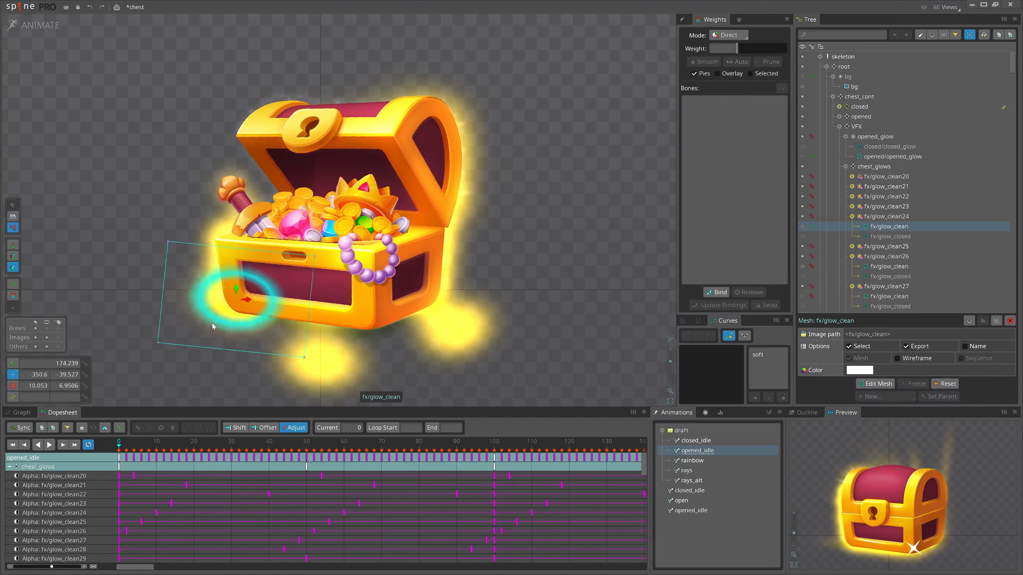
left_click_drag(193, 263, 162, 222)
key("ctrl+z")
key("ctrl+z")
key("ctrl+z")
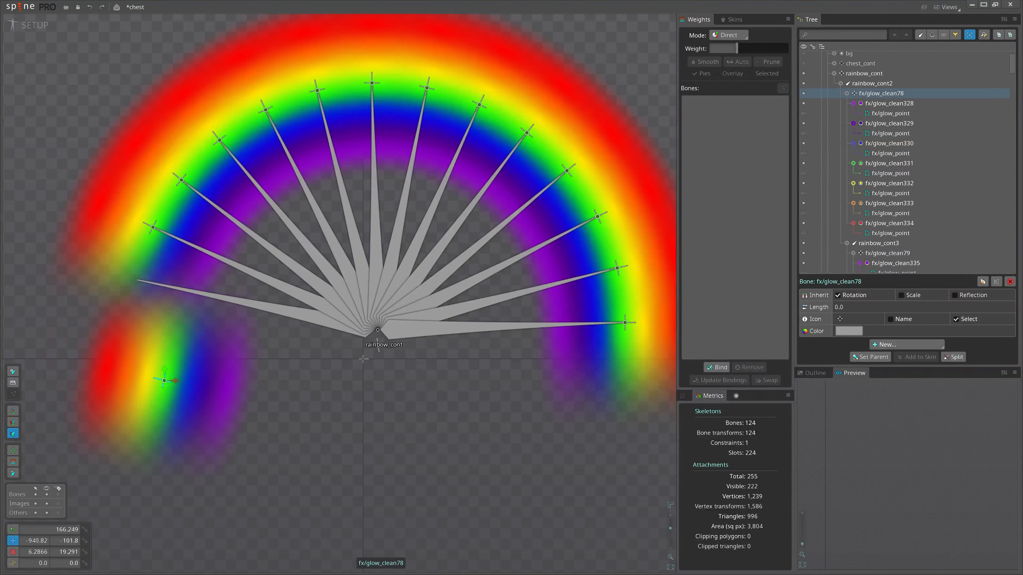
Step: Select the outer red glow_point mesh at the rainbow's left end and try a different slot color
left_click(258, 408)
left_click(94, 382)
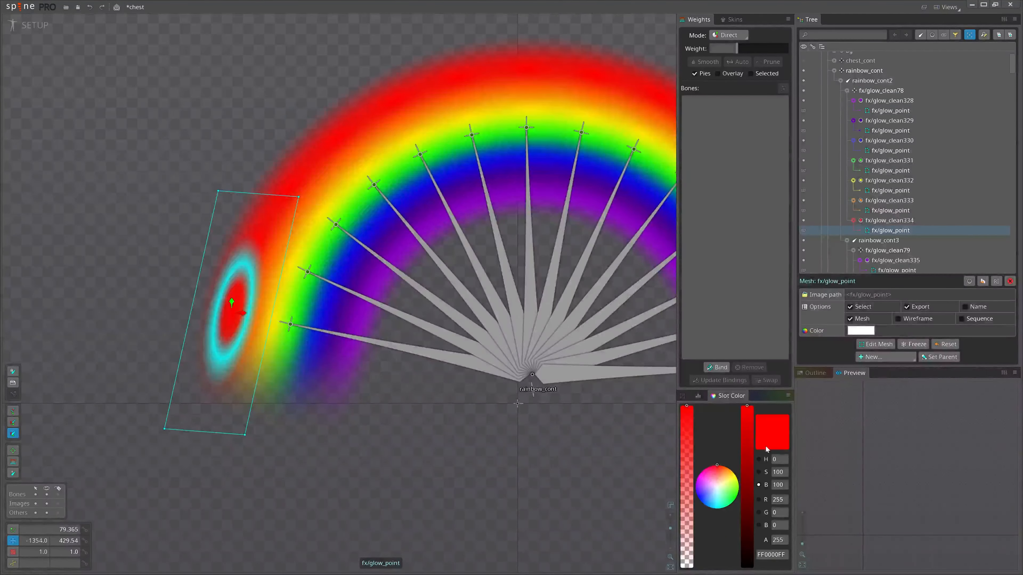
left_click(712, 477)
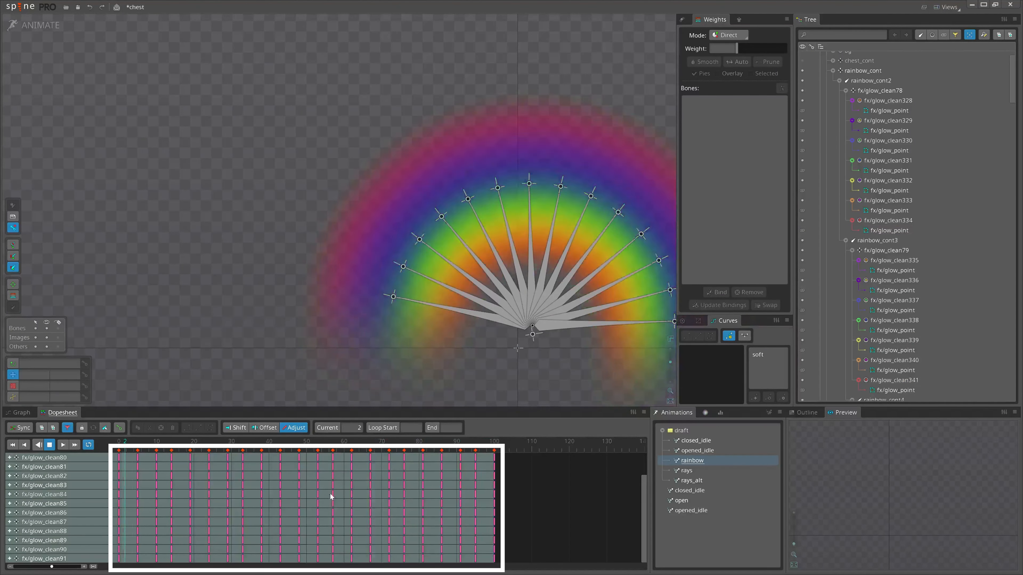
Step: Select all 14 rainbow_cont bones of the rainbow fan in setup mode and return to the rainbow animation
left_click_drag(526, 335, 368, 312)
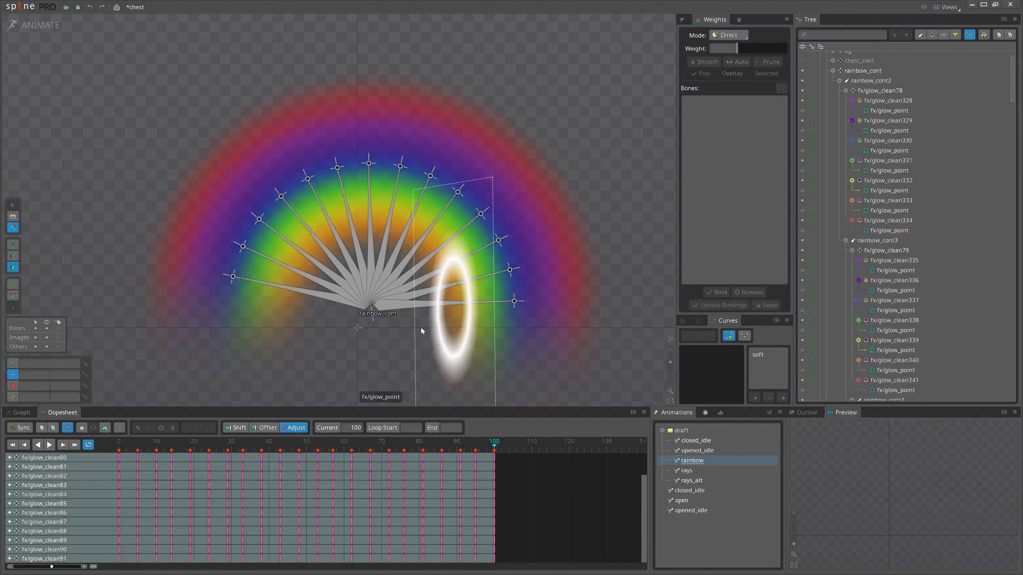
left_click(40, 26)
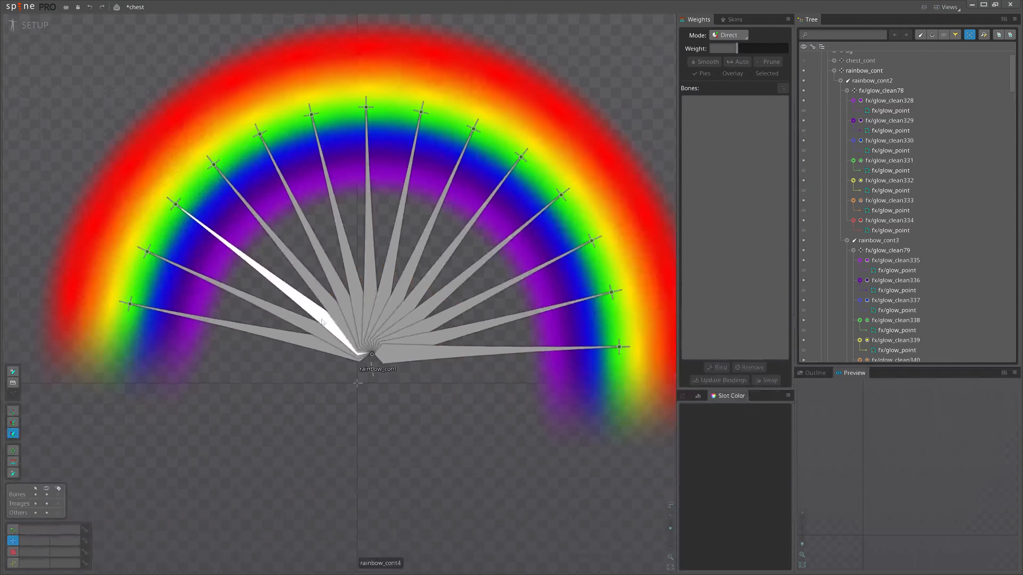
left_click(275, 337)
left_click_drag(228, 230, 529, 352)
left_click_drag(471, 295, 502, 379)
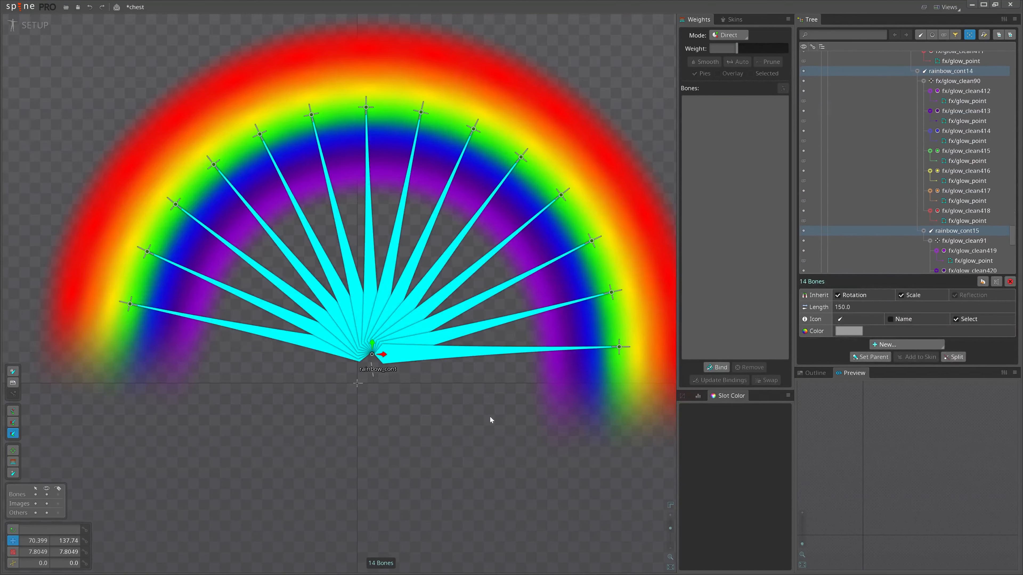
left_click(40, 26)
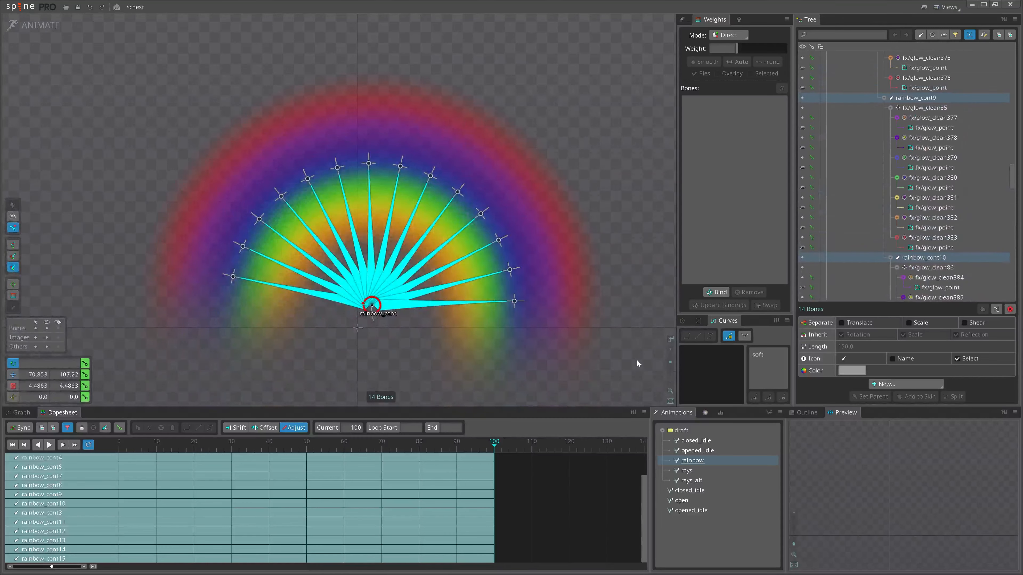
Step: In the rainbow project, scale the 14 rainbow_cont bones to warp the arch, and scale the glow_clean bones along it
left_click_drag(637, 361, 638, 404)
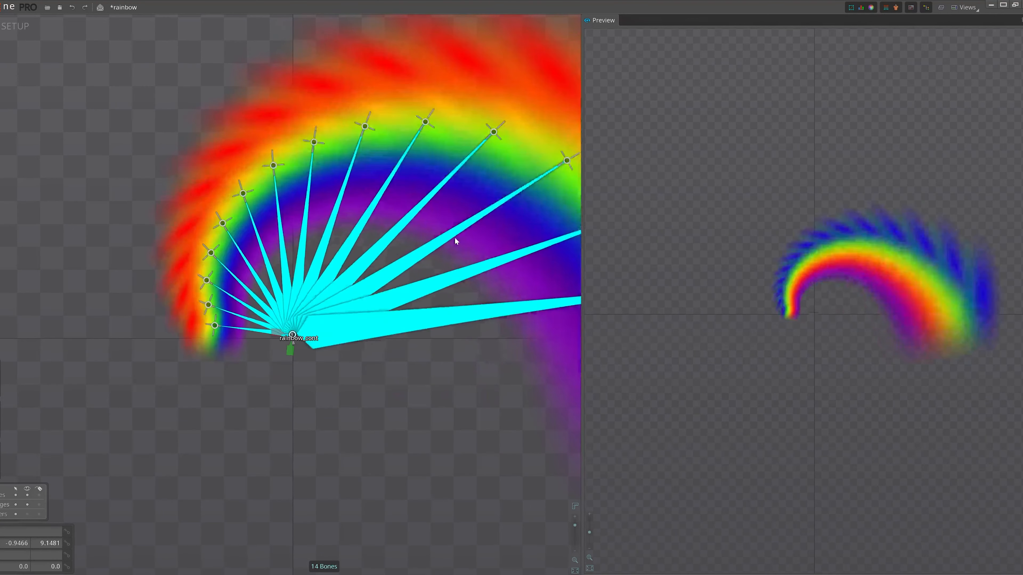
left_click(355, 402)
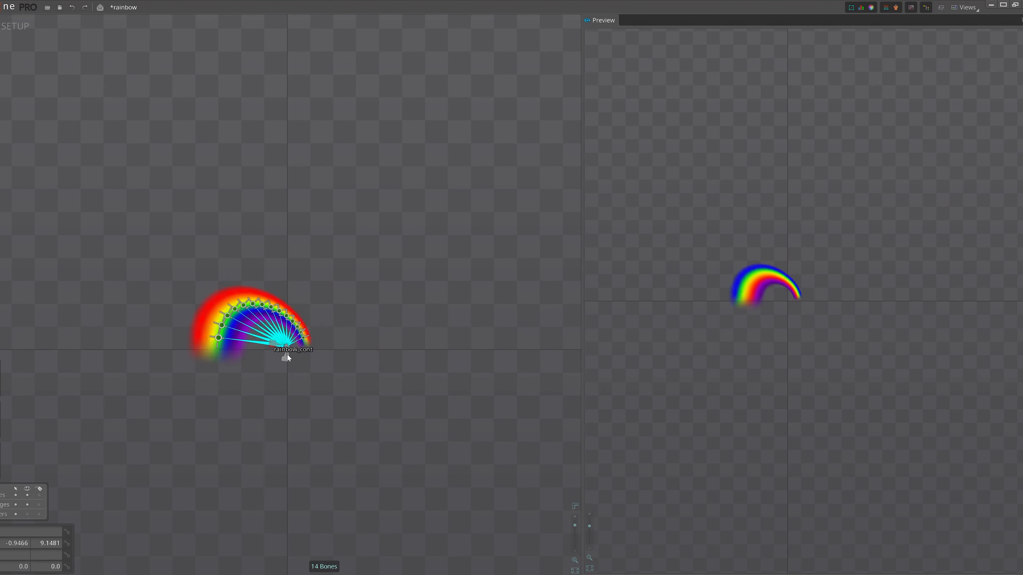
left_click_drag(287, 355, 291, 379)
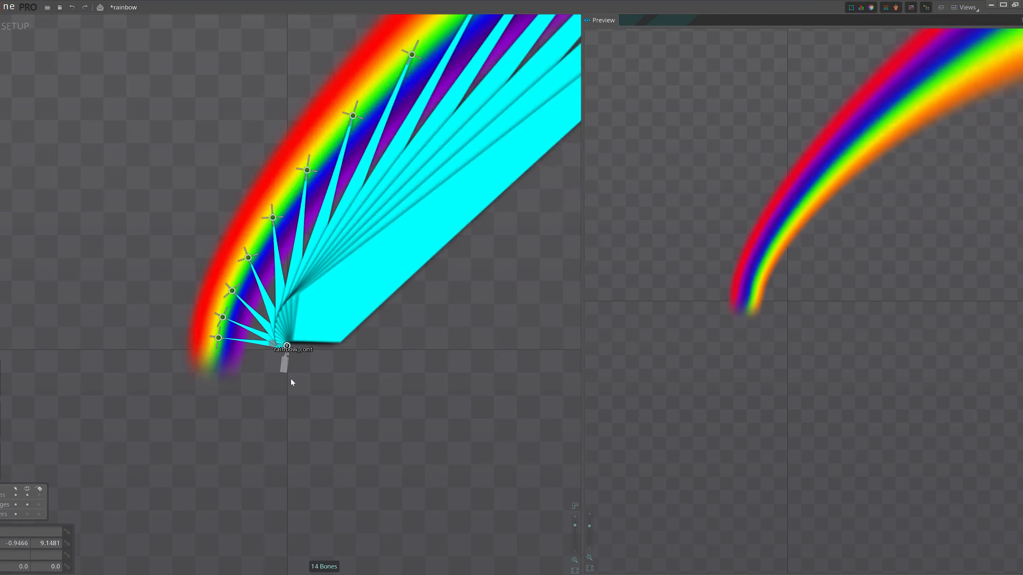
left_click(290, 378)
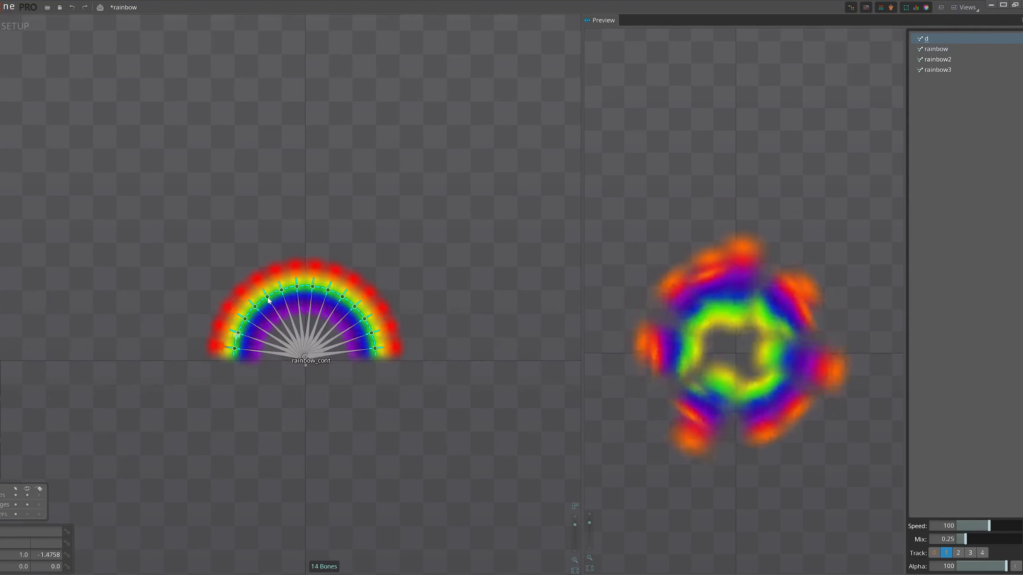
left_click_drag(267, 298, 342, 323)
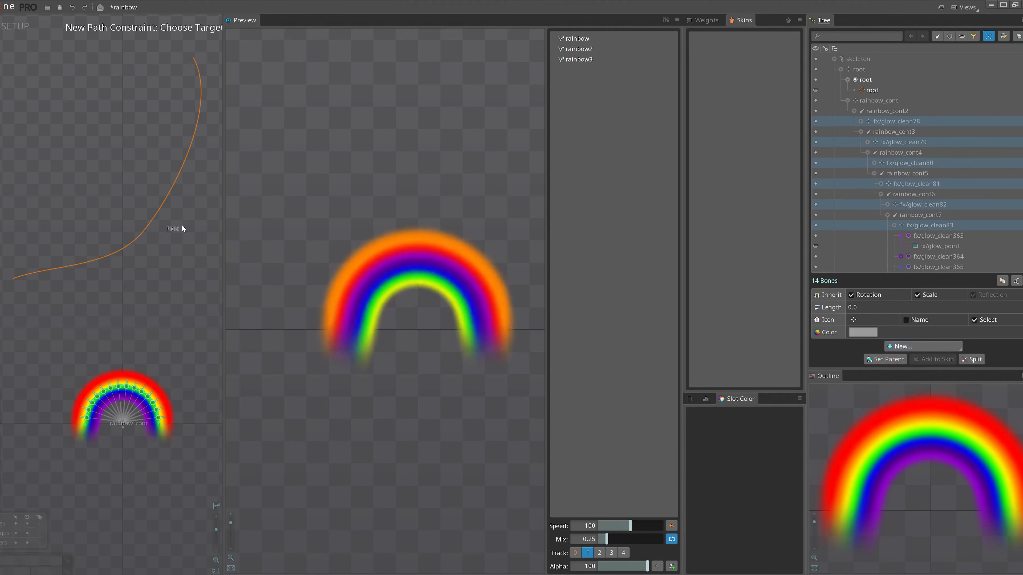
Step: Create a path constraint named root that attaches the 14 glow_clean bones to the orange path
left_click(181, 224)
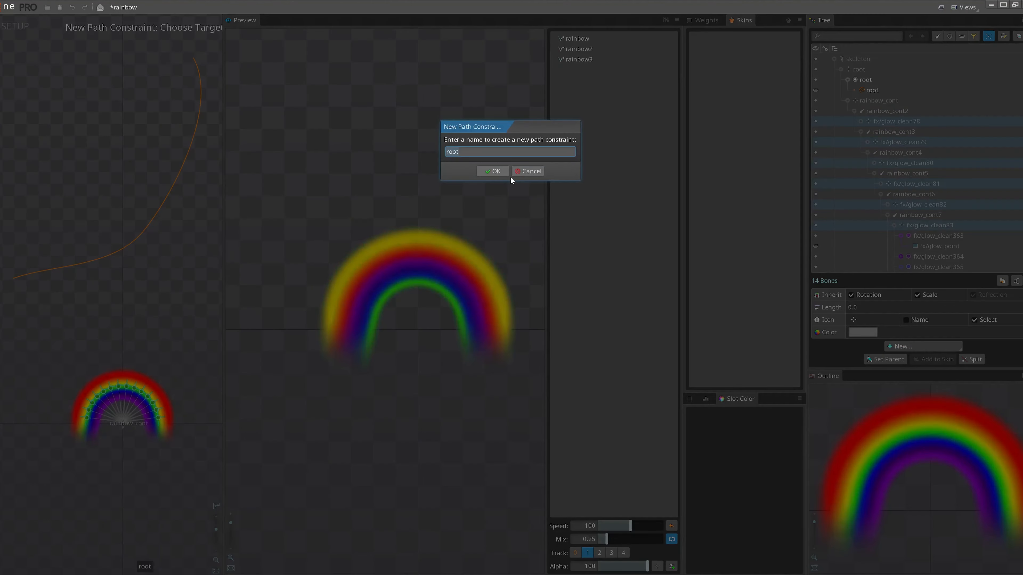
left_click(495, 171)
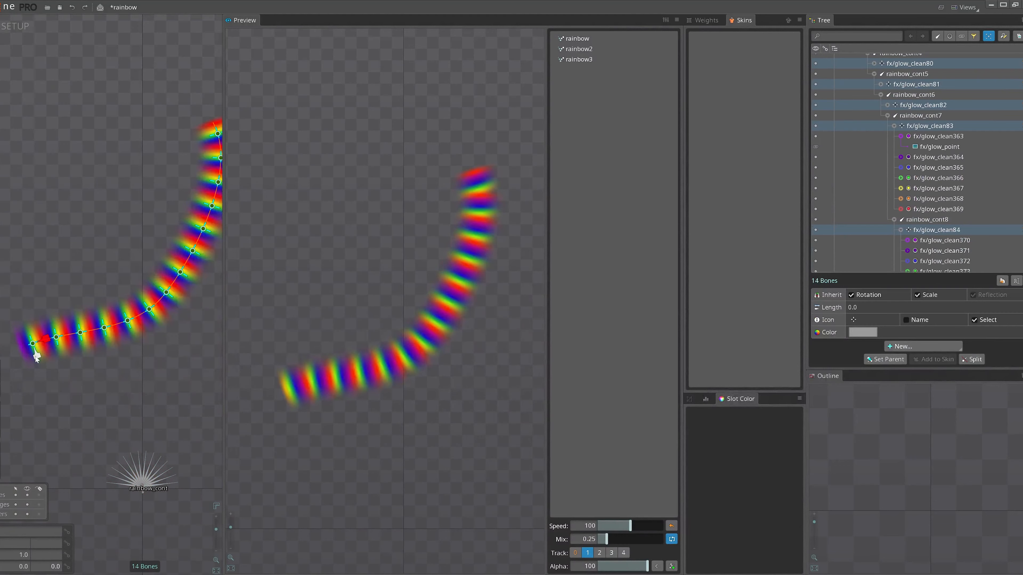
Step: Try scaling the 14 glow_clean bones along the path in X, and undo the scaling
left_click(45, 340)
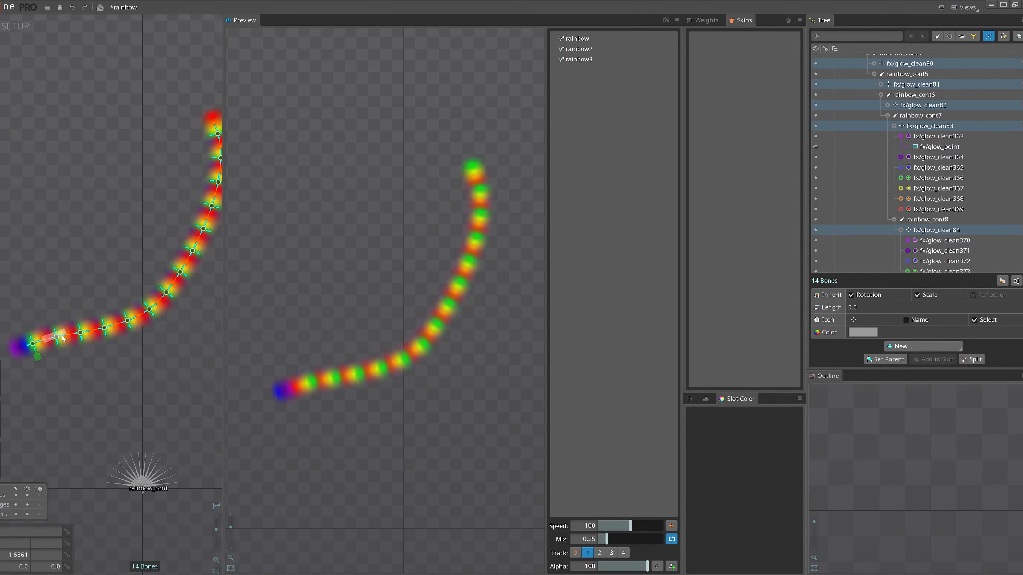
left_click_drag(63, 338, 102, 324)
key("ctrl+z")
Step: Set the root path constraint's rotate offset to about -84 and scale the 14 glow_clean bones to about -4.9 in Y
scroll(893, 226, "down", 6)
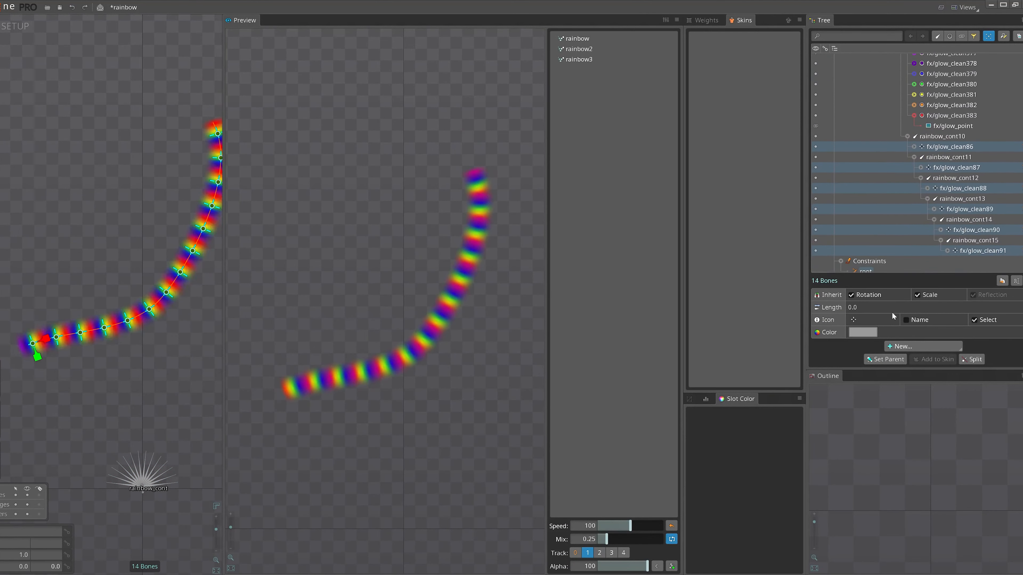
left_click(866, 271)
left_click_drag(954, 320, 911, 325)
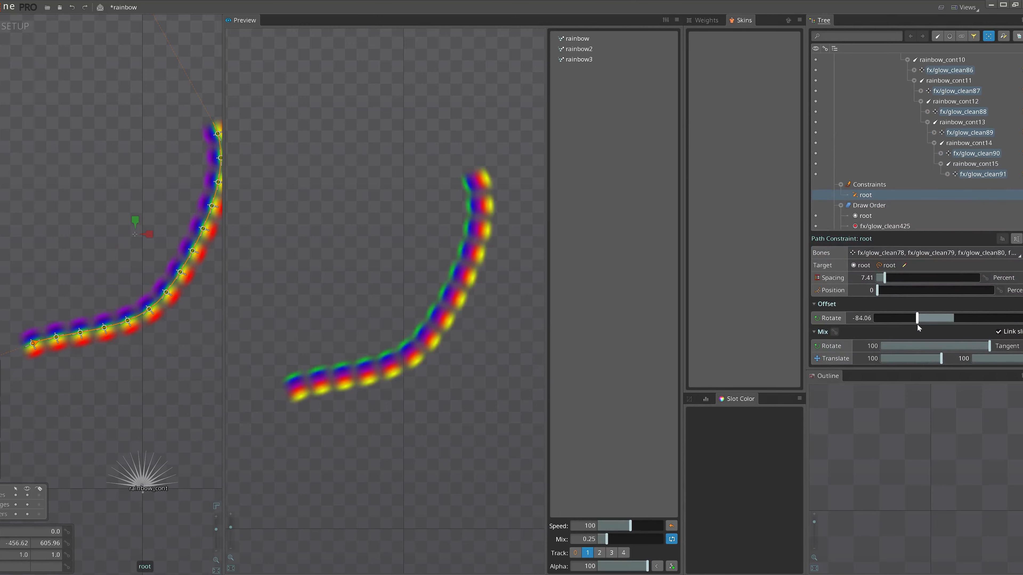
key("Page_Up")
left_click_drag(31, 355, 1, 362)
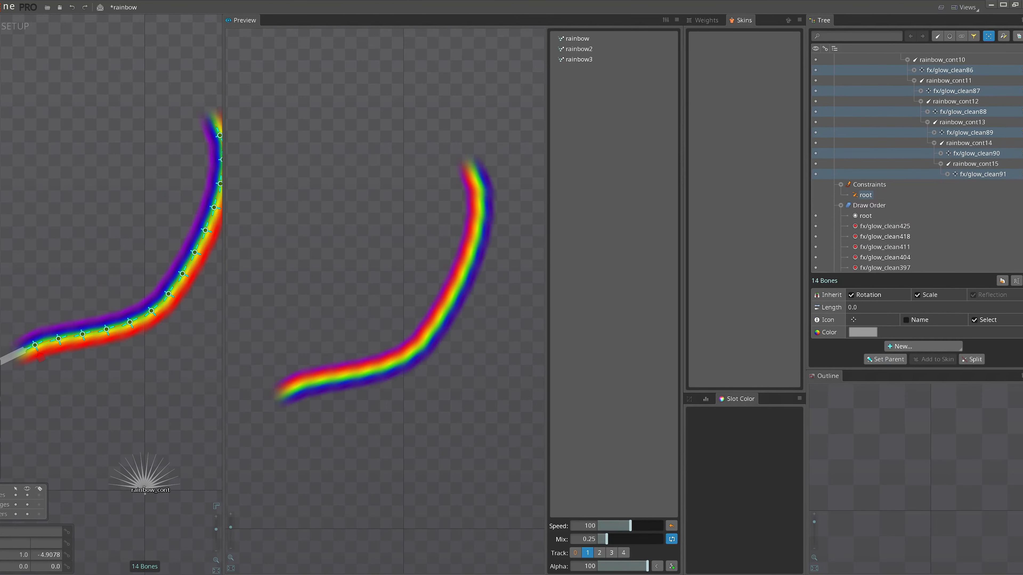
Step: Select the root path and move its vertices and handles to reshape the rainbow ribbon's curve
scroll(117, 218, "down", 2)
left_click(865, 195)
double_click(110, 320)
scroll(113, 203, "down", 1)
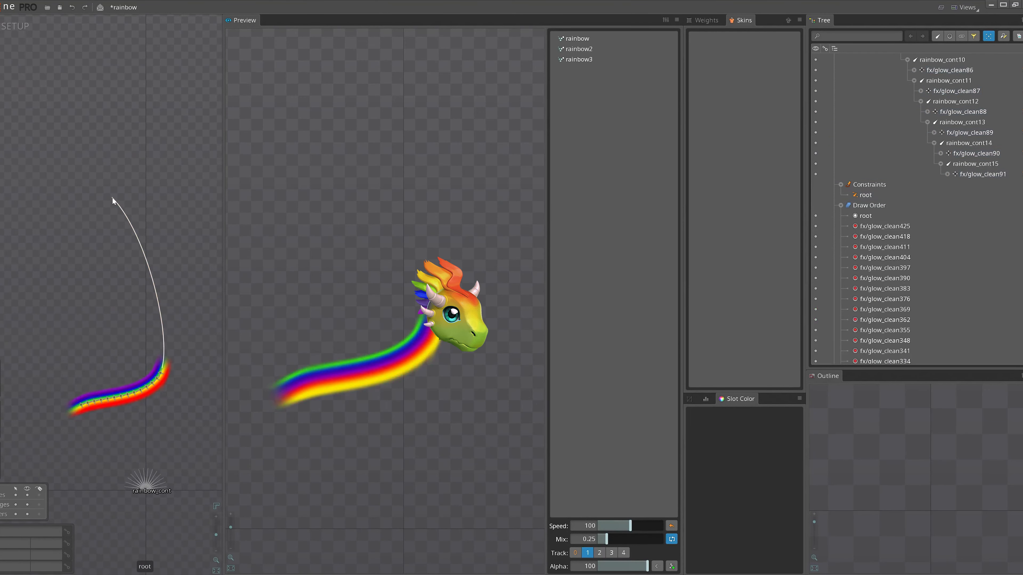
left_click_drag(112, 201, 254, 95)
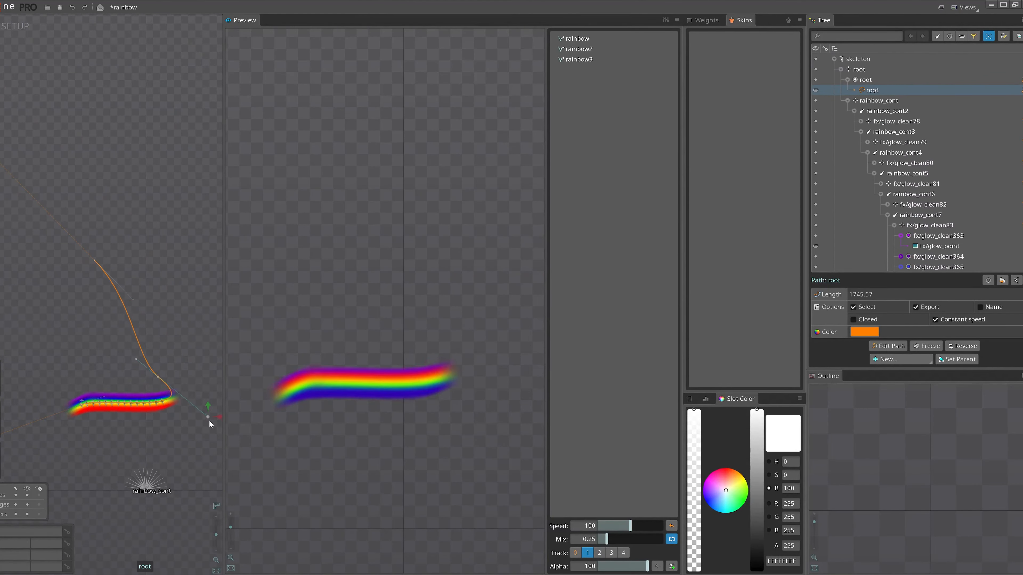
left_click_drag(93, 352, 158, 394)
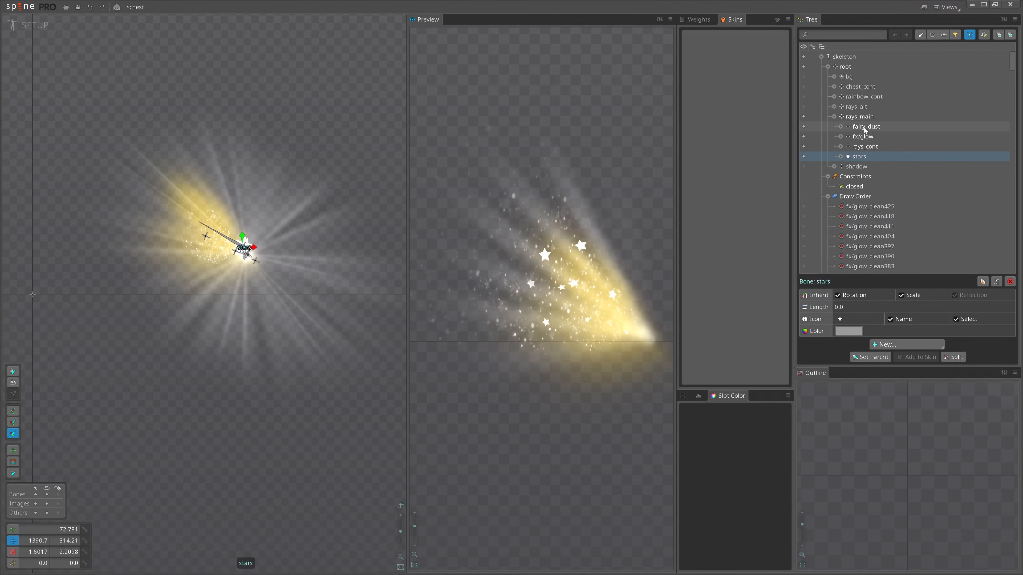
Step: In the chest project, move the rays_cont bone below the yellow glow and expand the rotor bone to examine its ray slots
key("ctrl+z")
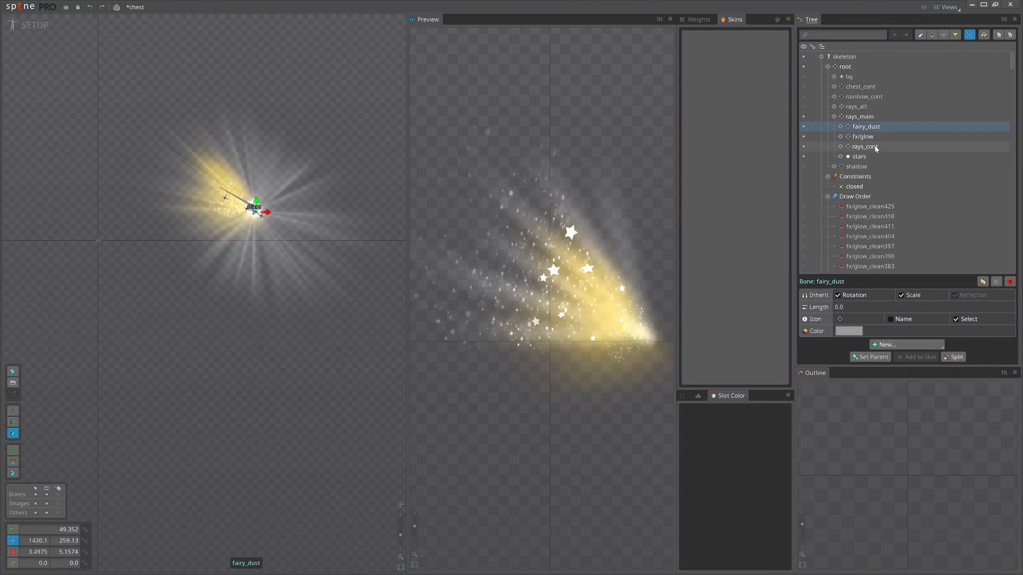
key("ctrl+y")
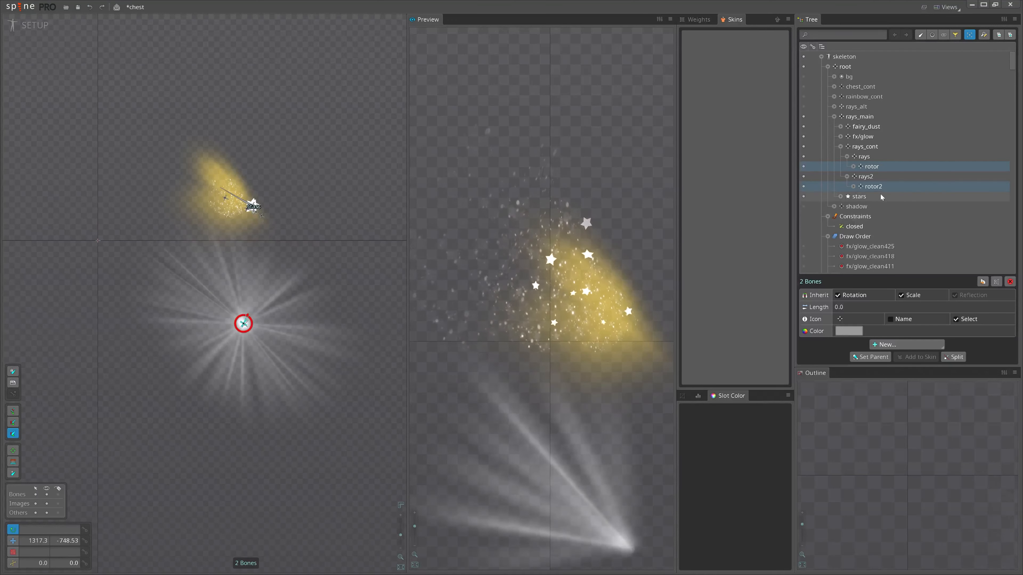
double_click(874, 166)
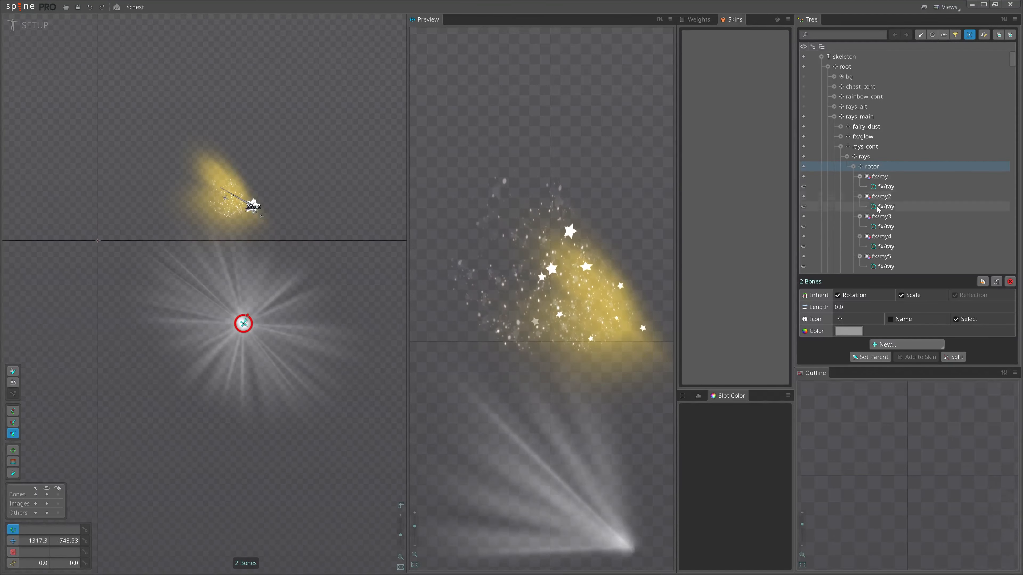
scroll(878, 215, "down", 3)
scroll(879, 224, "up", 3)
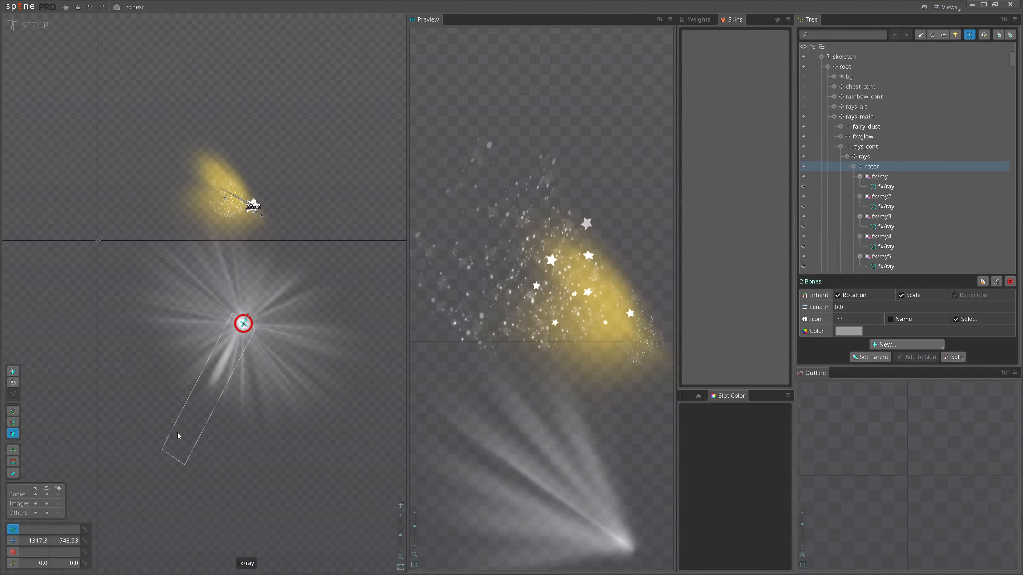
double_click(865, 147)
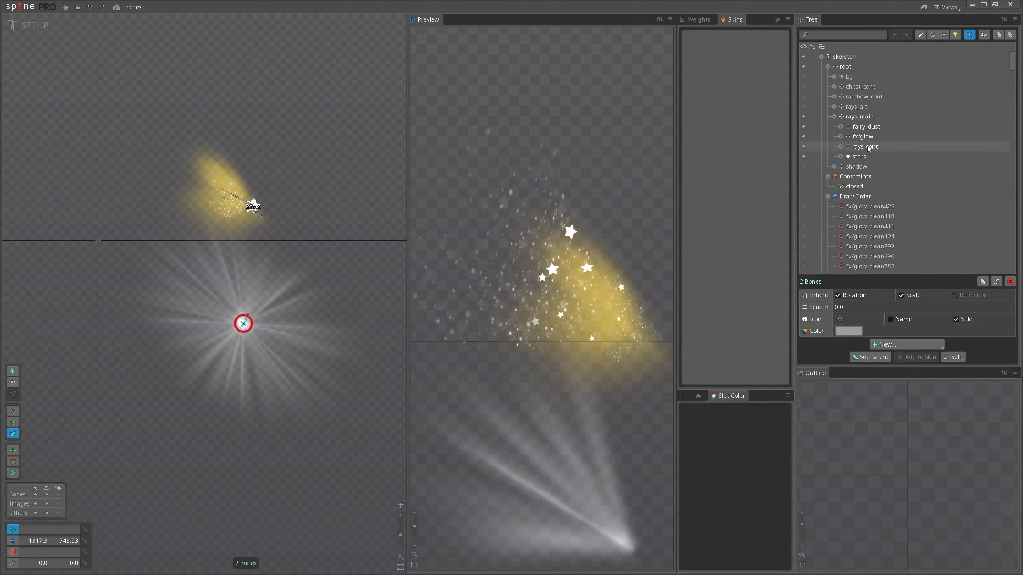
Step: Select individual fx/ray meshes around the burst to examine how the rays are arranged, and clear the selection
scroll(250, 377, "up", 3)
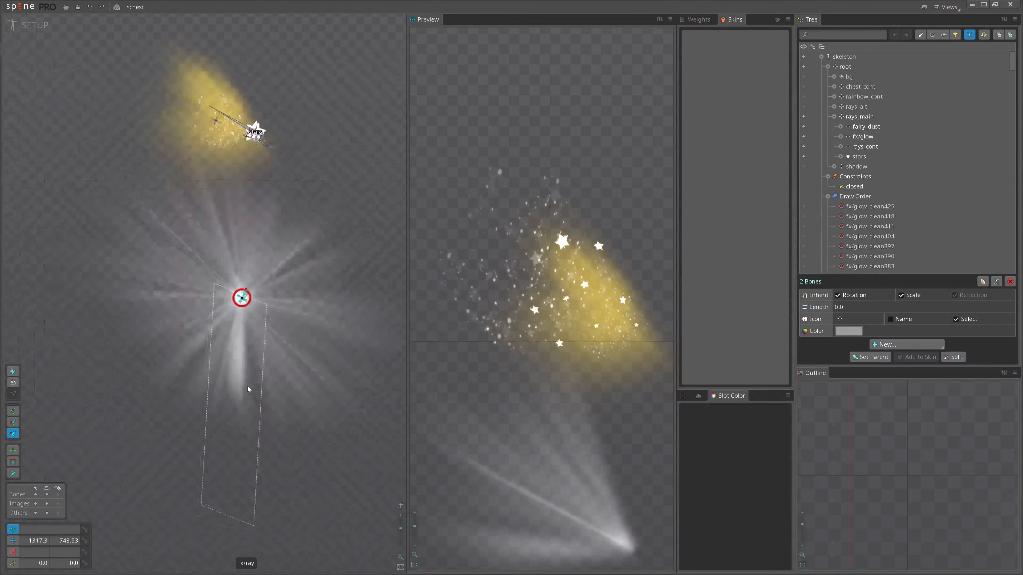
left_click(300, 202)
left_click(353, 283)
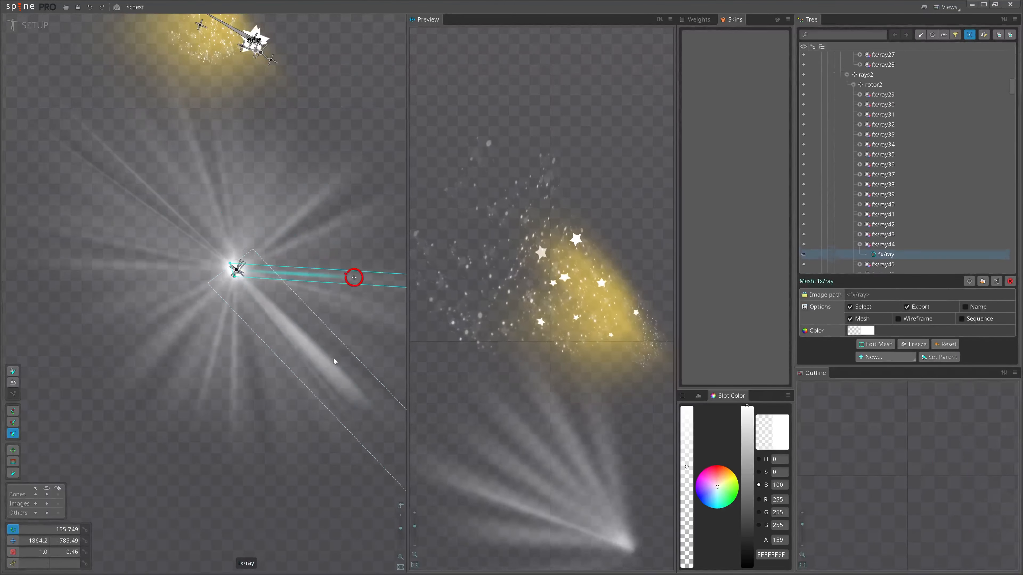
left_click(331, 366)
left_click(228, 382)
left_click(153, 274)
left_click(199, 179)
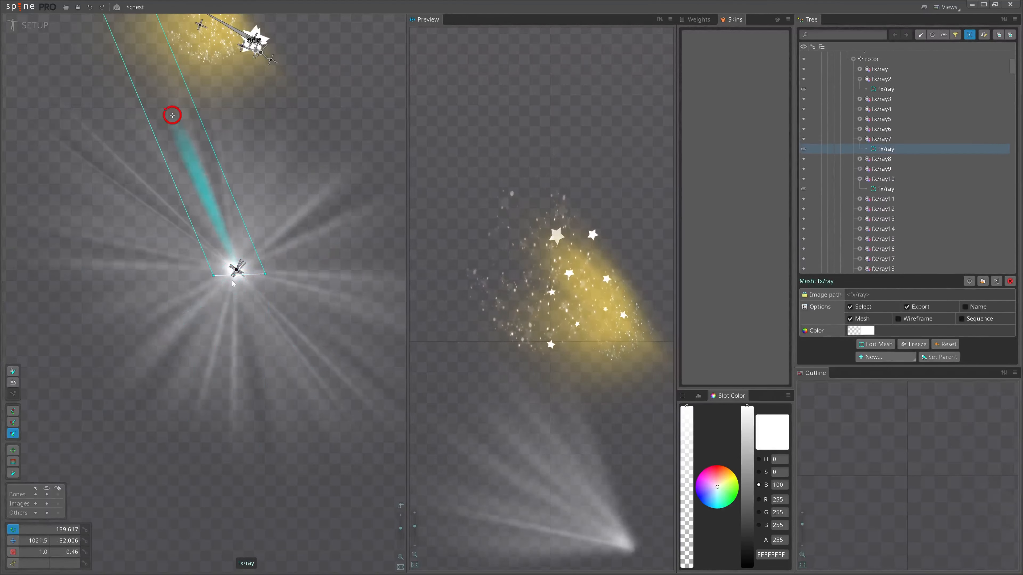
scroll(354, 242, "down", 3)
left_click_drag(354, 242, 349, 309)
key("space")
scroll(885, 165, "up", 2)
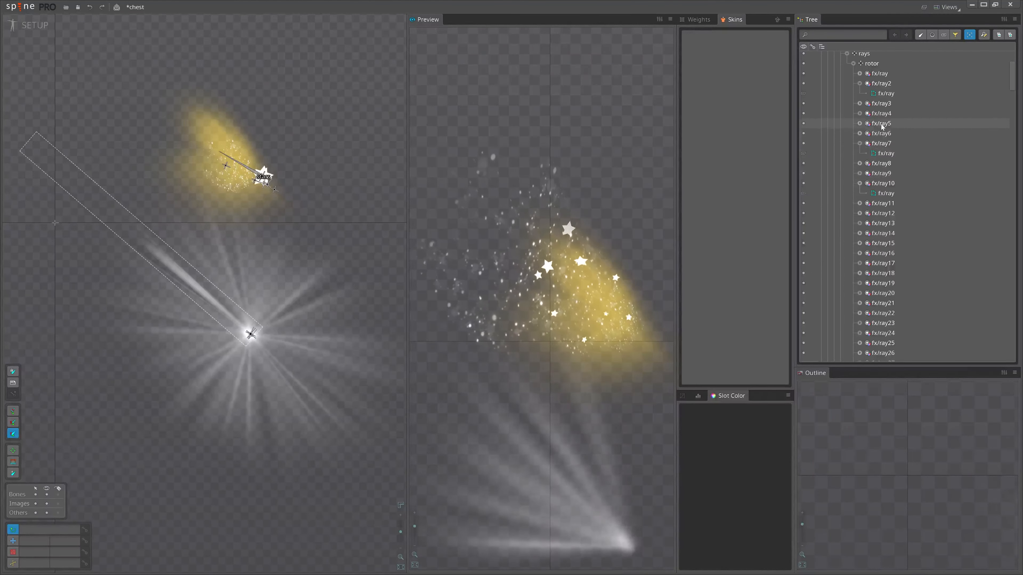
Step: Narrow the rays bone to about 2.19 in X scale and rotate its child rotor bone
left_click(863, 116)
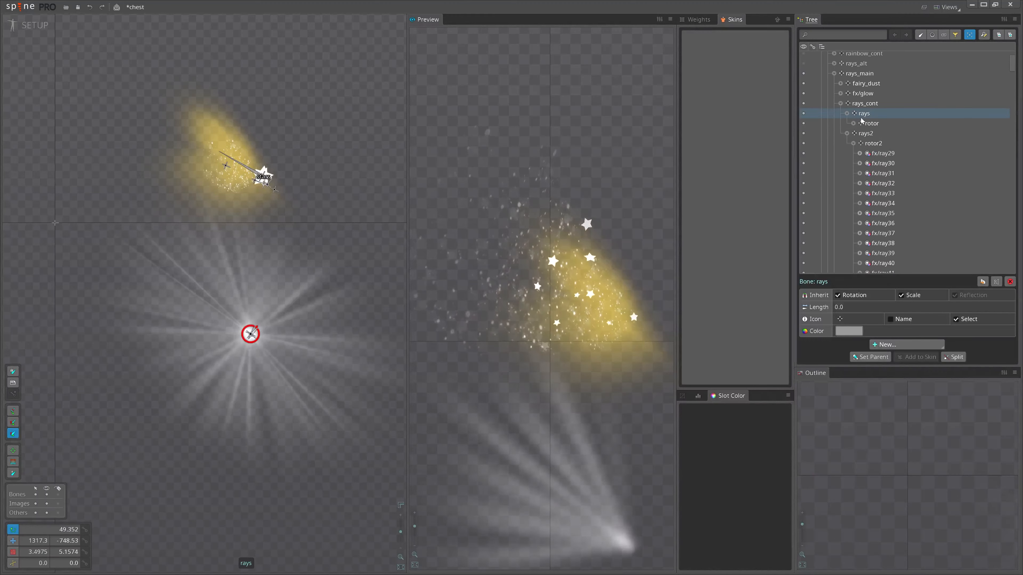
key("x")
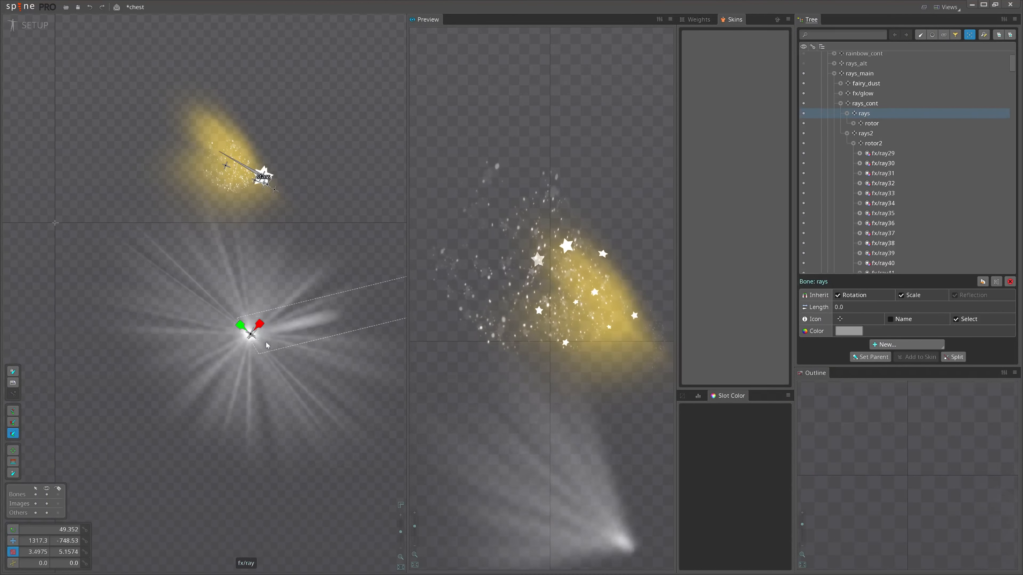
left_click_drag(260, 325, 260, 335)
left_click(253, 332)
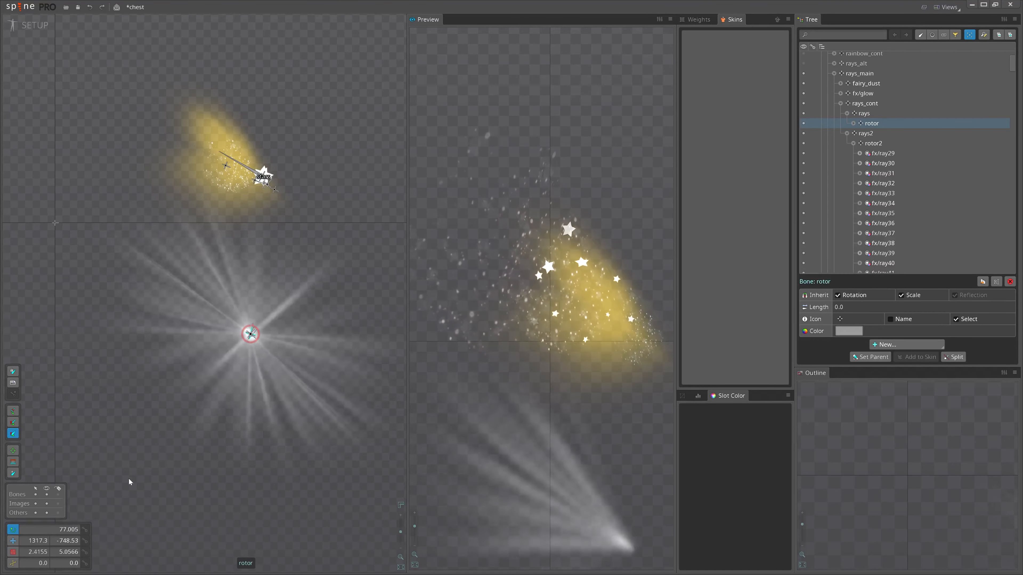
Step: Stretch the rays bone much wider in X and rotate the rotor bone inside it
left_click(881, 114)
key("x")
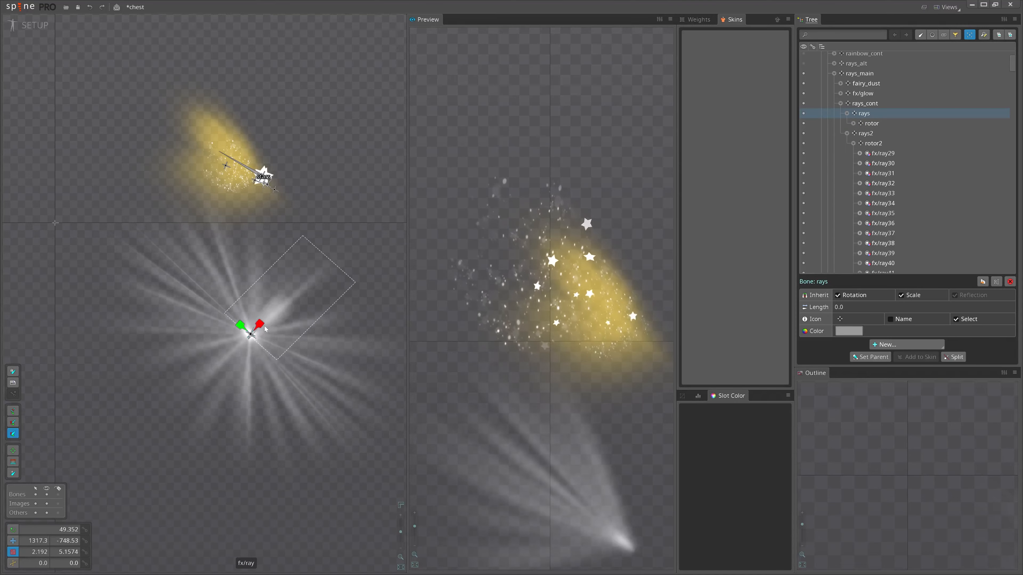
left_click_drag(262, 325, 291, 302)
left_click(252, 333)
key("c")
left_click_drag(233, 35, 327, 208)
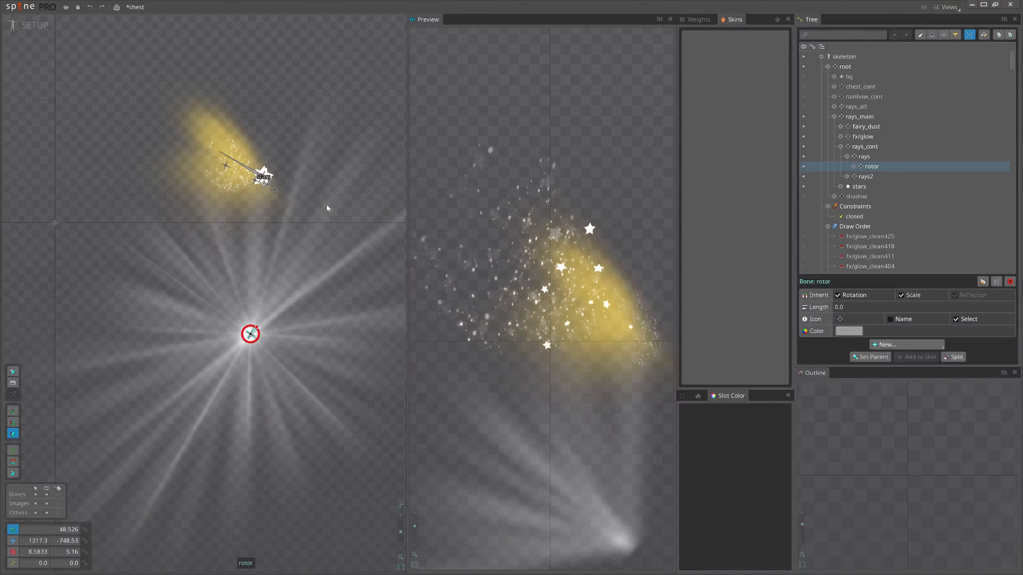
Step: Undo the scaling, rotation and displacement of the ray bones
key("ctrl+z")
key("ctrl+z")
key("ctrl+z")
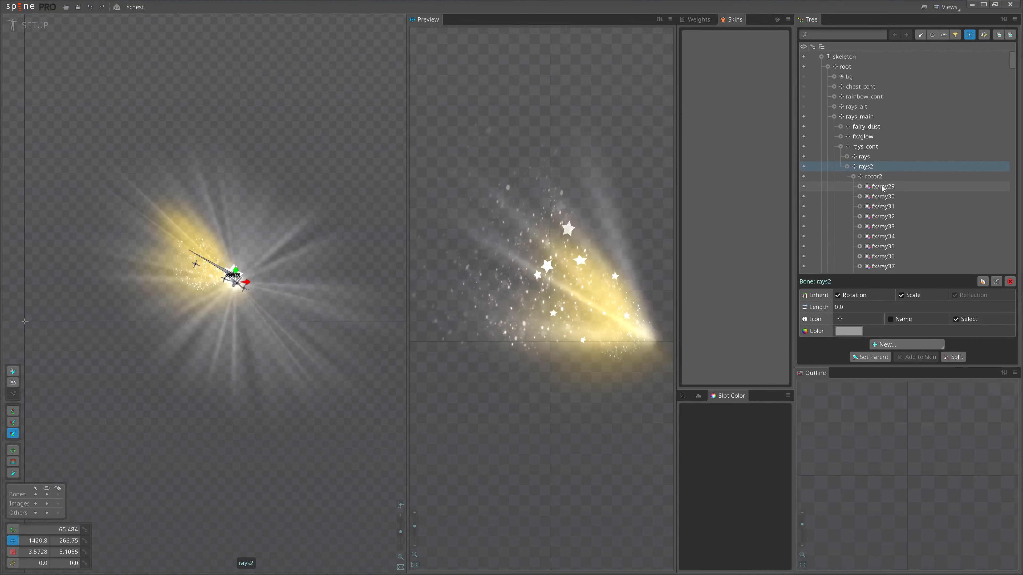
Step: Check the blending mode of the fx/ray29 slot and move the rays2 bone up and to the right, away from the glow
left_click(883, 187)
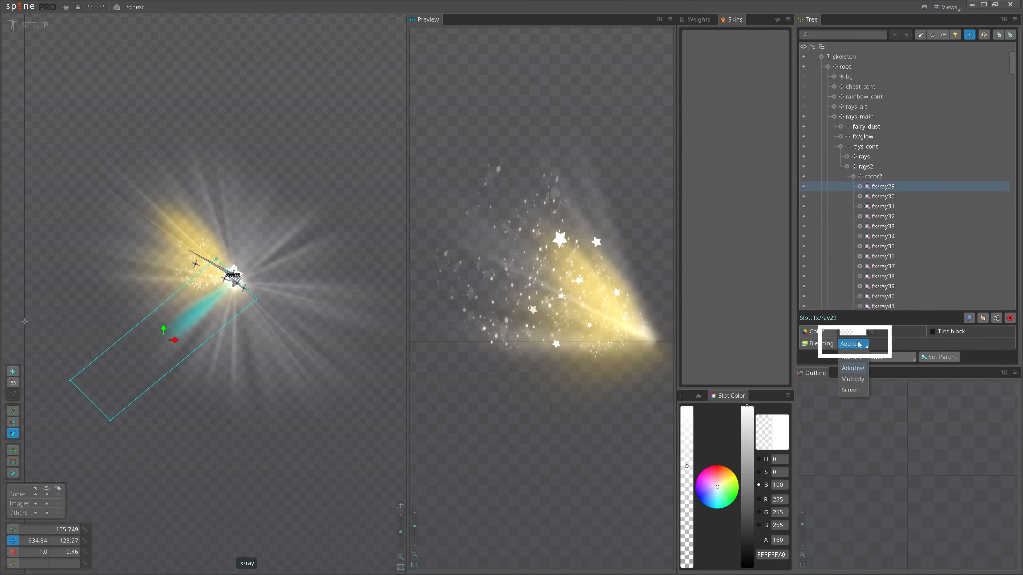
right_click(868, 166)
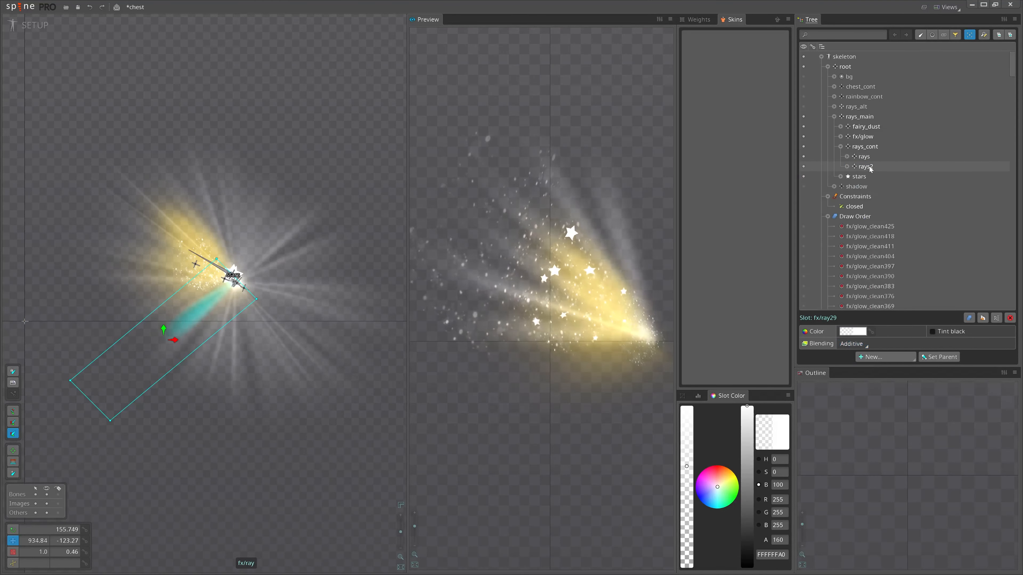
left_click(868, 167)
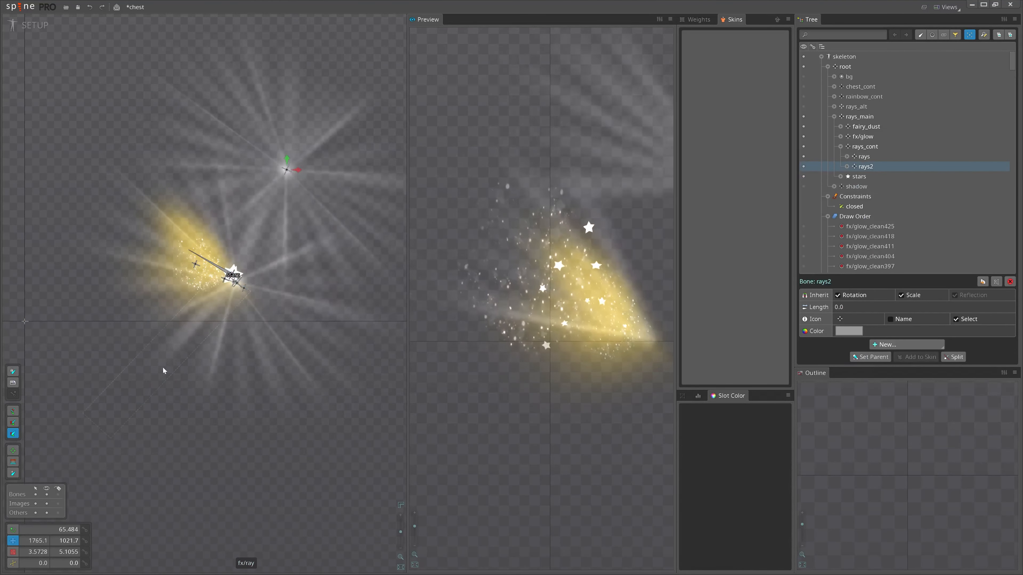
left_click(162, 368)
Step: Move the fairy_dust bone below the glow to about X 1336.5, Y -516.8, and select an fx/fairy_dust_reference mesh
left_click_drag(151, 452, 158, 459)
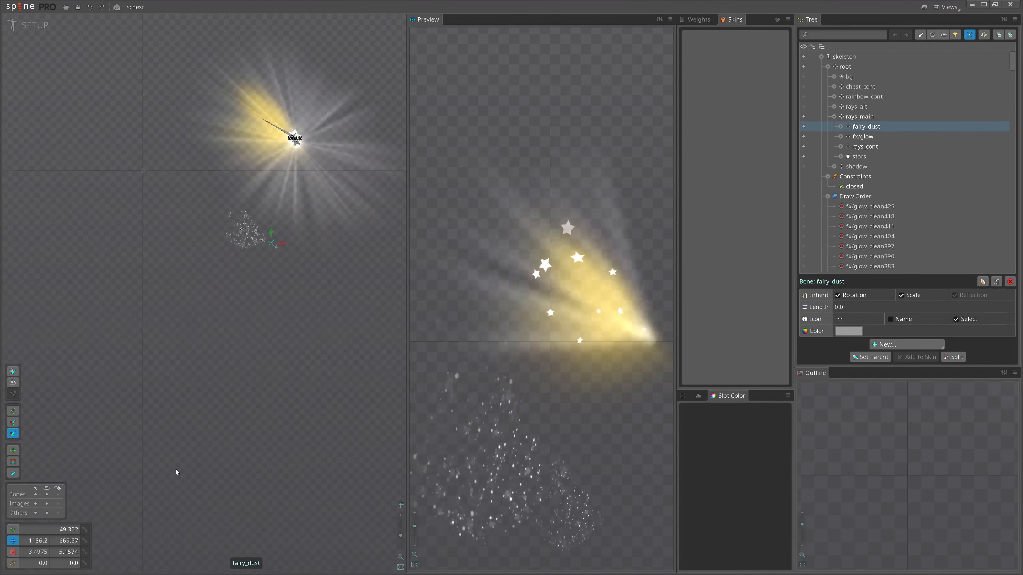
scroll(225, 355, "up", 5)
left_click_drag(258, 193, 199, 420)
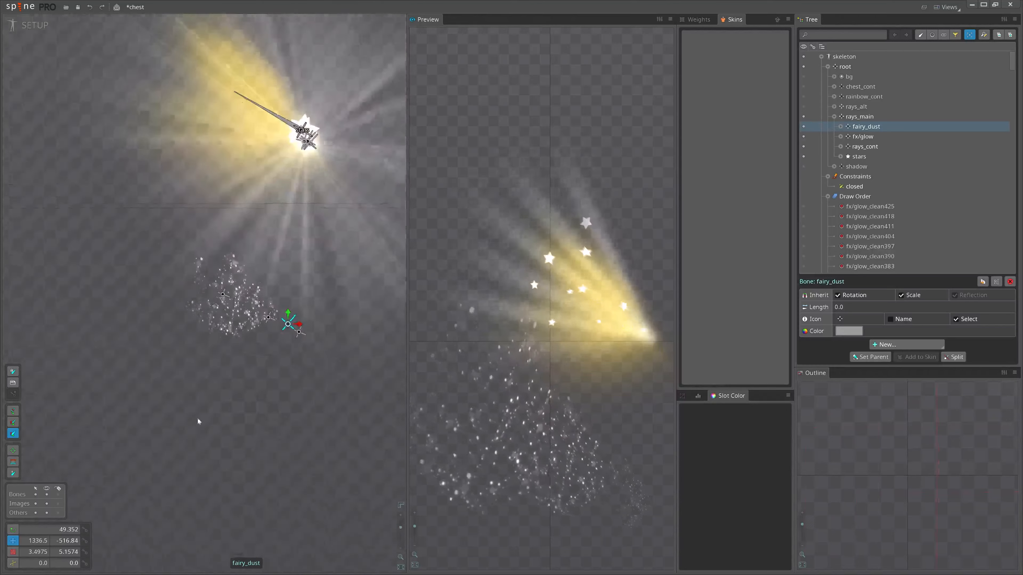
scroll(242, 327, "up", 3)
left_click(241, 318)
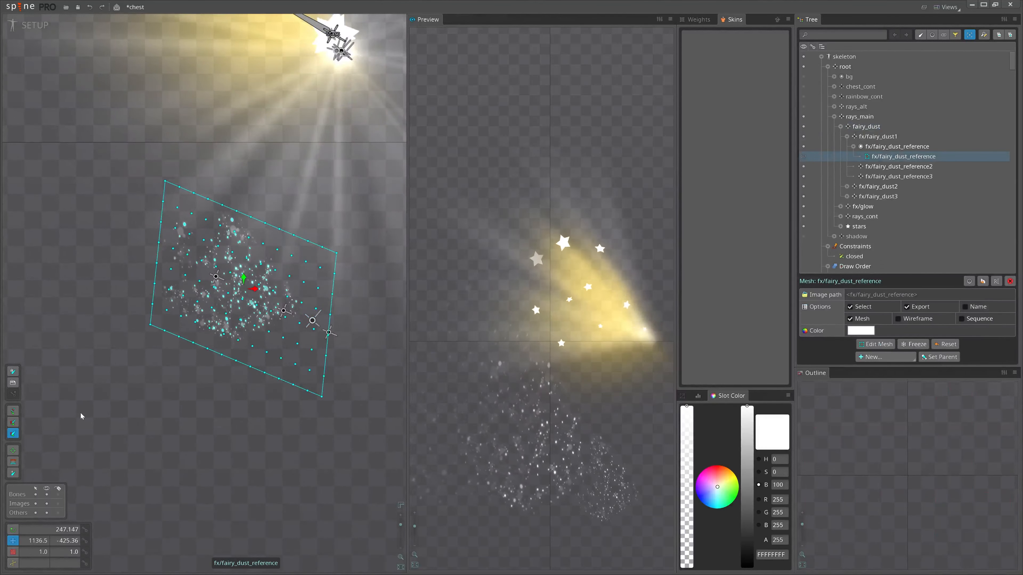
Step: Move the fx/fairy_dust_reference3 bone to about X 933.79, Y -349.01 to deform the fairy dust mesh
key("Down")
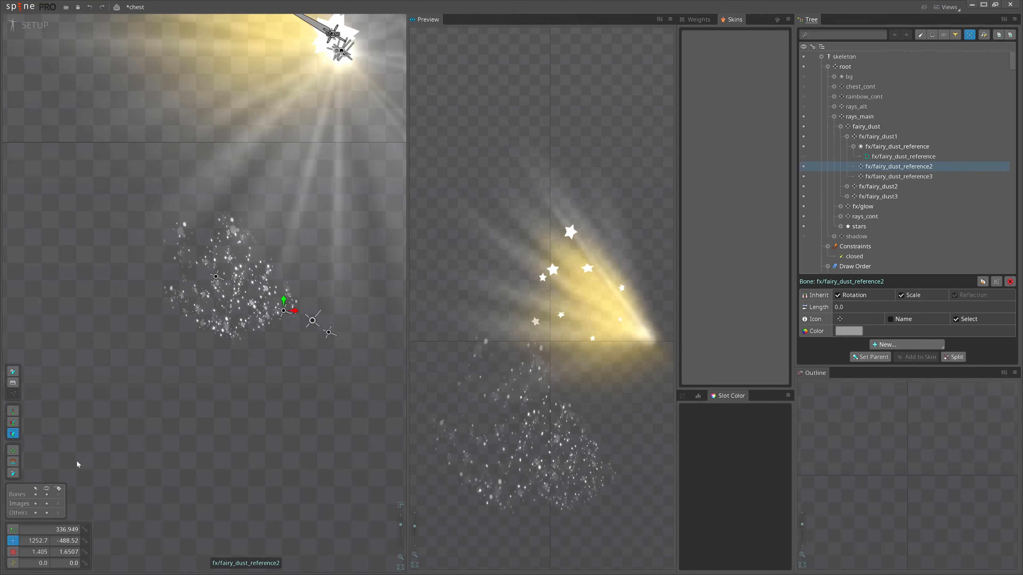
key("Down")
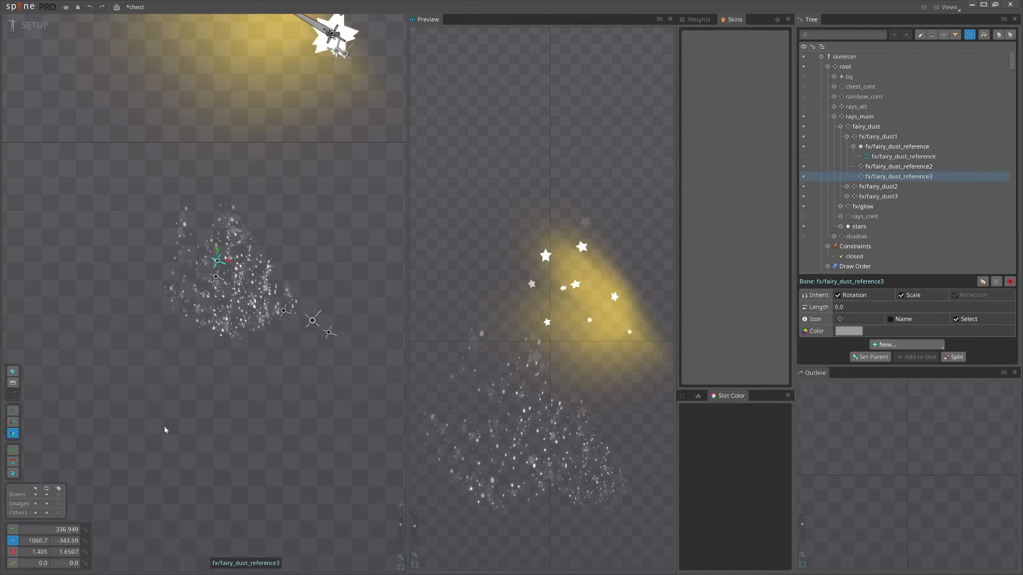
mouse_move(124, 437)
left_mouse_down()
mouse_move(141, 414)
mouse_move(128, 441)
left_mouse_up()
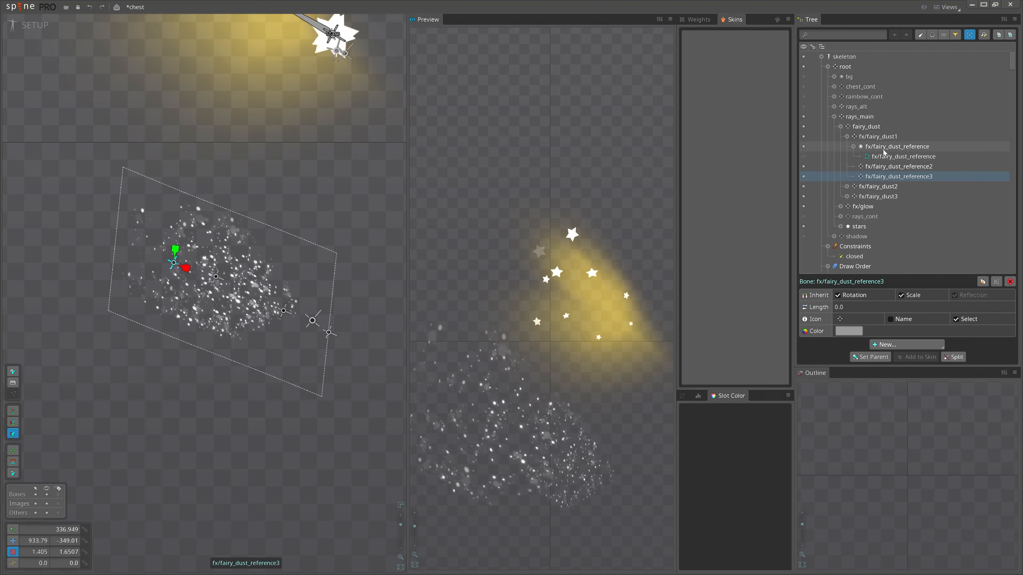
Step: Undo the displacements of the fairy dust bones and collapse the expanded fairy_dust branch
key("ctrl+z")
mouse_move(884, 152)
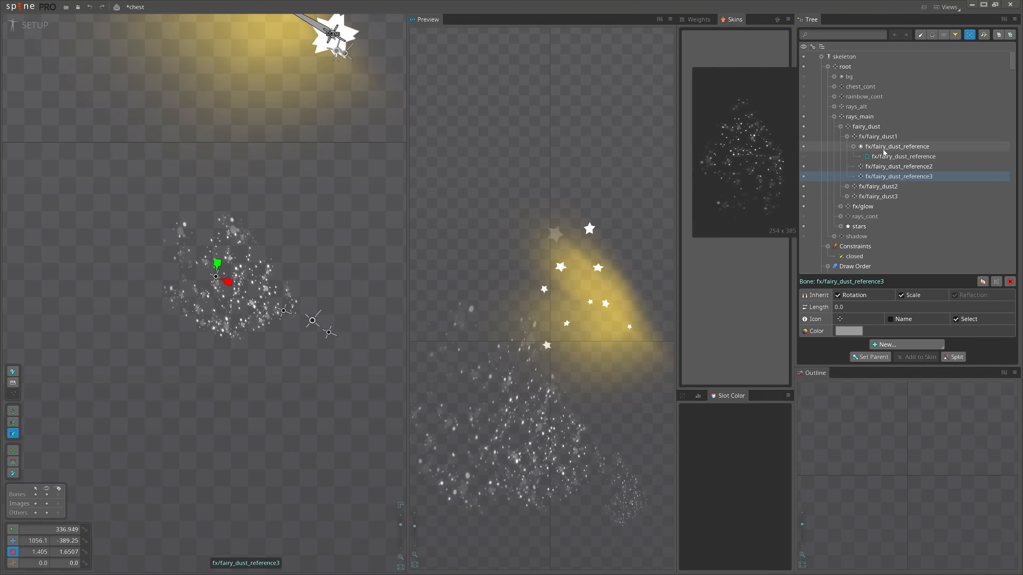
key("ctrl+z")
key("ctrl+z")
scroll(272, 411, "down", 3)
left_click_drag(306, 410, 236, 491)
right_click(882, 140)
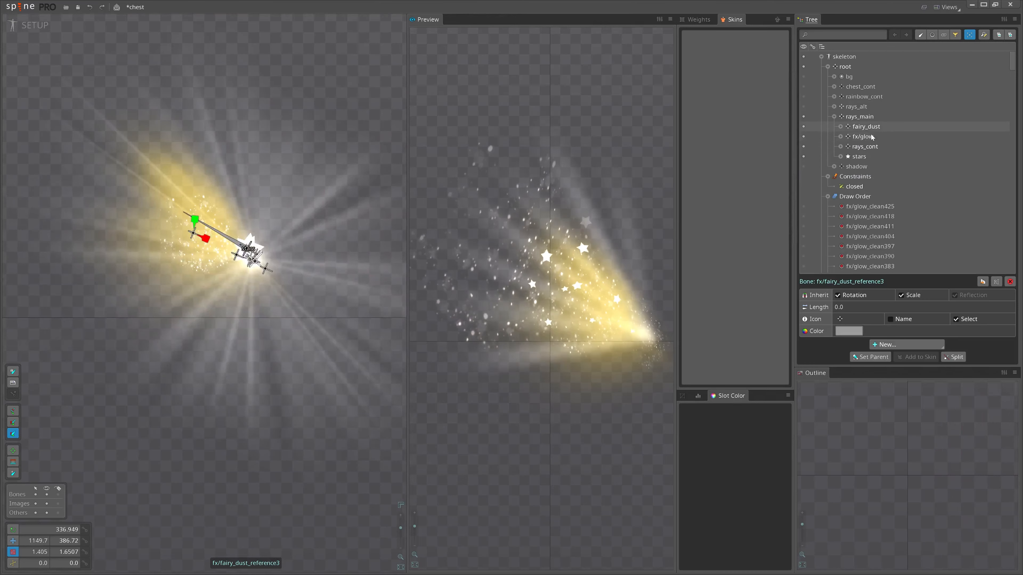
Step: Scrub the rays animation with star_cont selected, and select the star's rot bone to examine its rotation keys
scroll(236, 232, "up", 1)
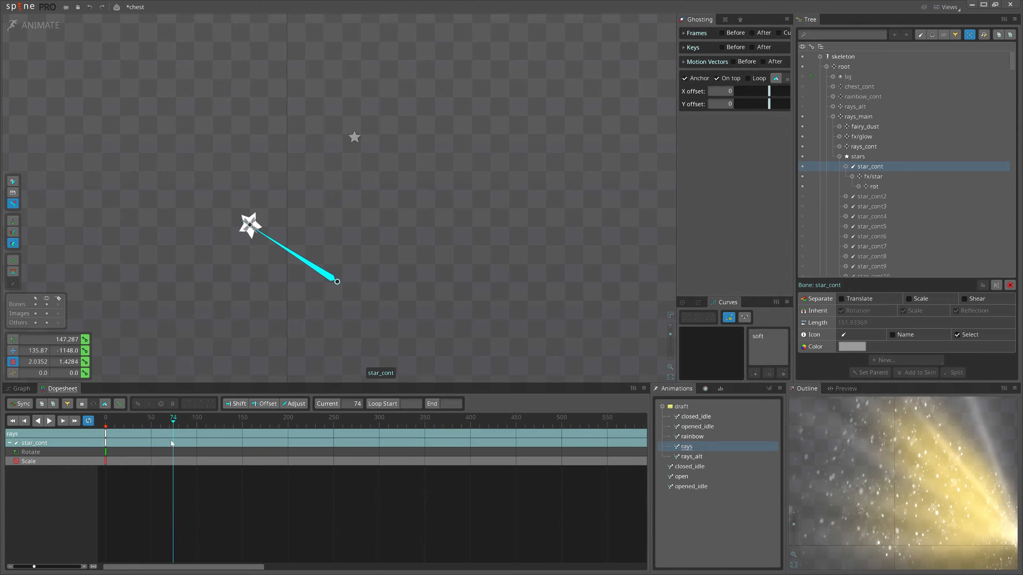
mouse_move(172, 442)
left_mouse_down()
mouse_move(135, 442)
mouse_move(165, 442)
left_mouse_up()
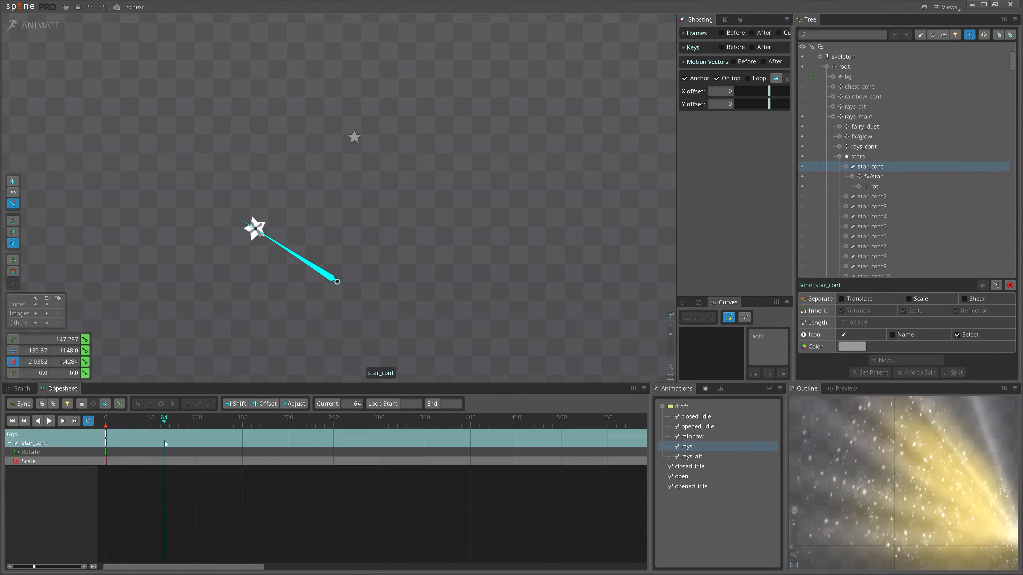
left_click(377, 298)
key("c")
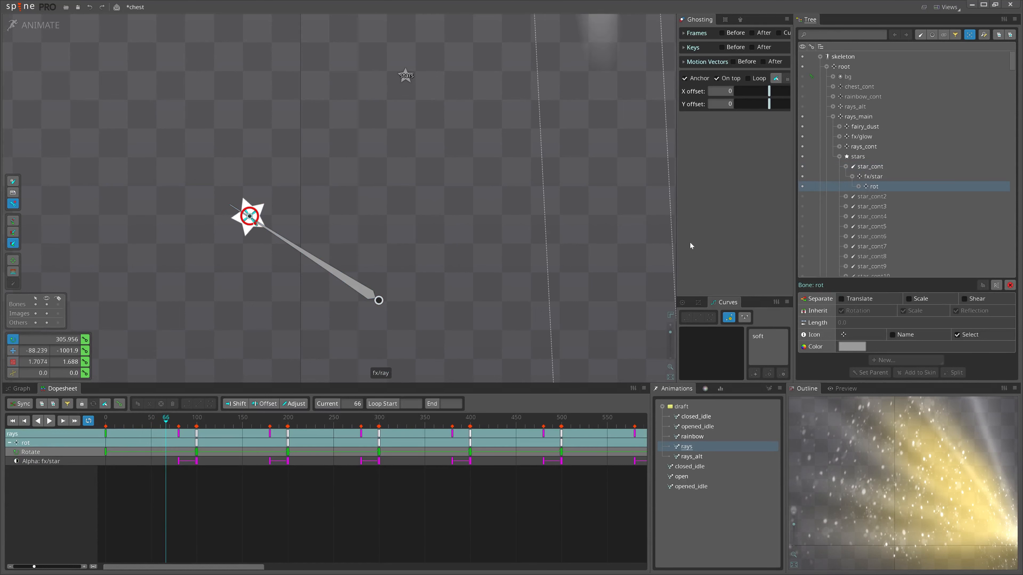
left_click_drag(164, 422, 149, 438)
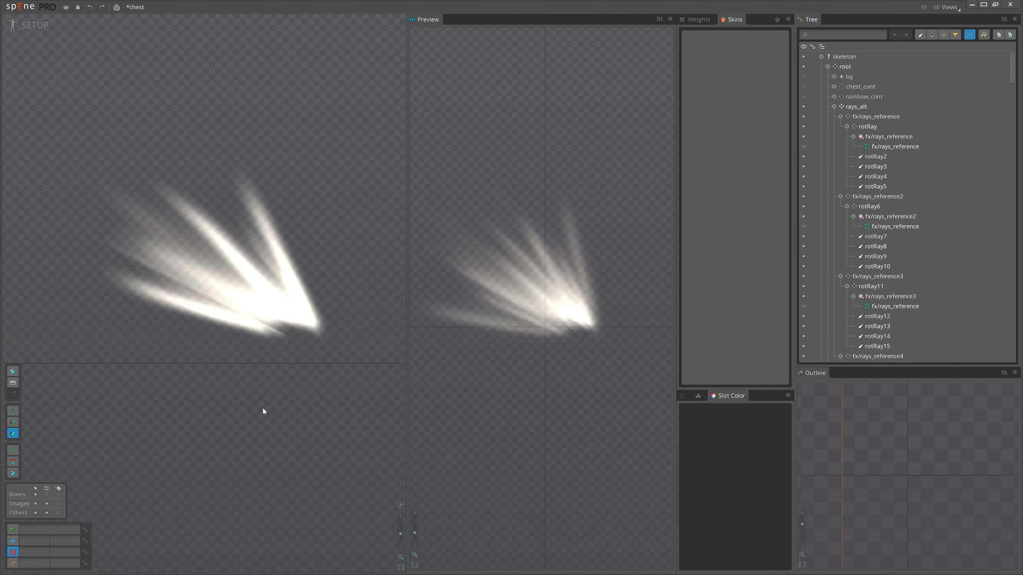
Step: Collapse the children of rays_alt, then move fx/rays_reference to about X -495.85, Y 1050.9 and fx/rays_reference2 to about X -1462.1, Y -866.38
left_click(265, 303)
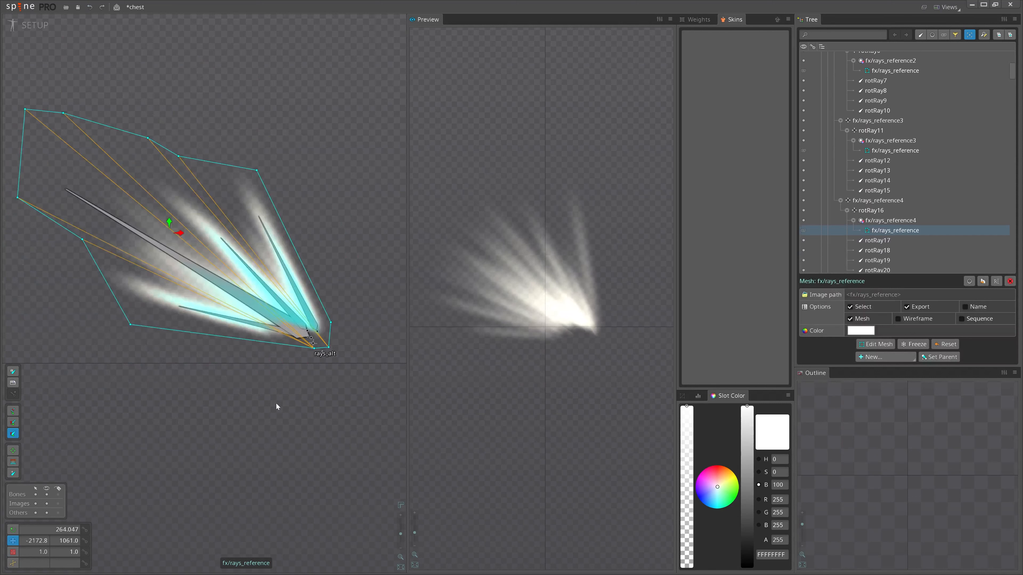
left_click(319, 357)
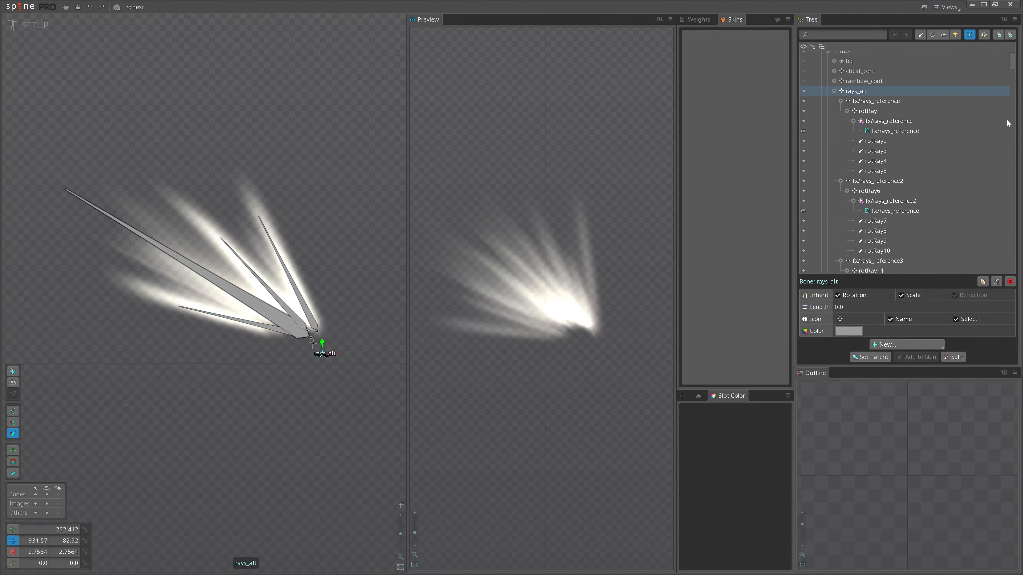
right_click(850, 96)
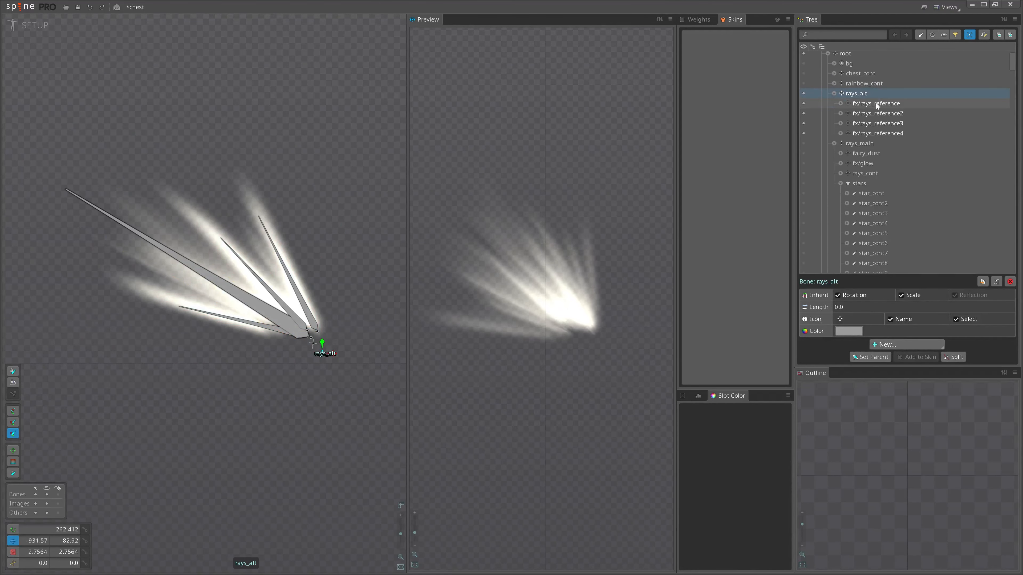
left_click(877, 104)
left_click_drag(319, 469, 381, 358)
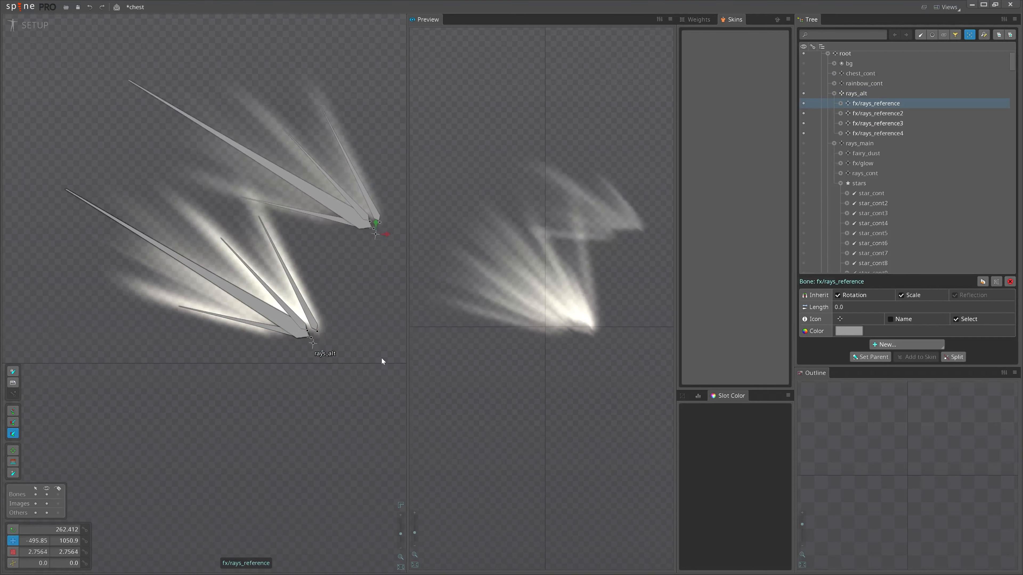
left_click(893, 115)
left_click_drag(286, 412, 238, 543)
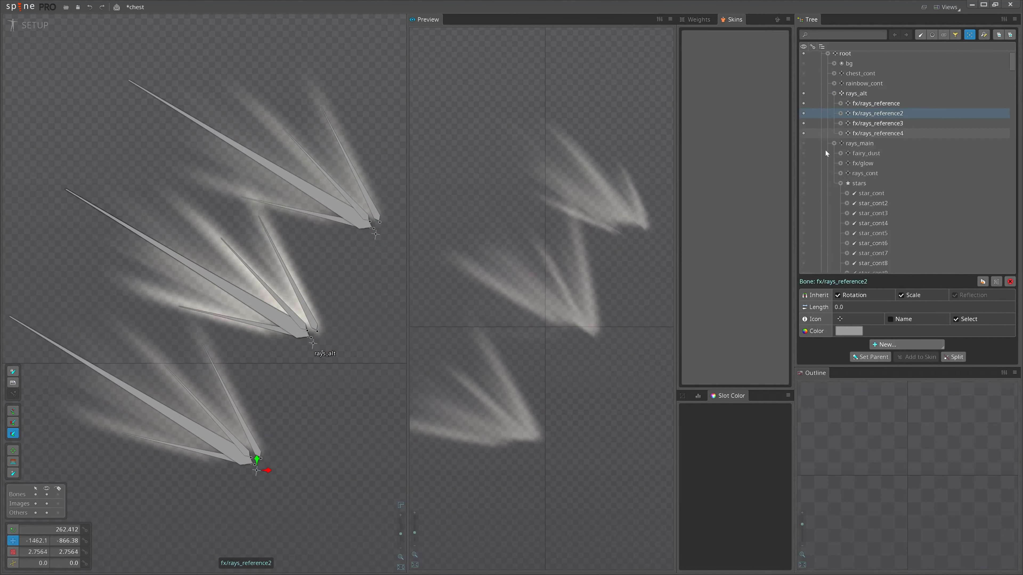
Step: Select the middle rays mesh under rotRay16 and display its weights to inspect the bound bones
left_click(263, 184)
left_click(240, 231)
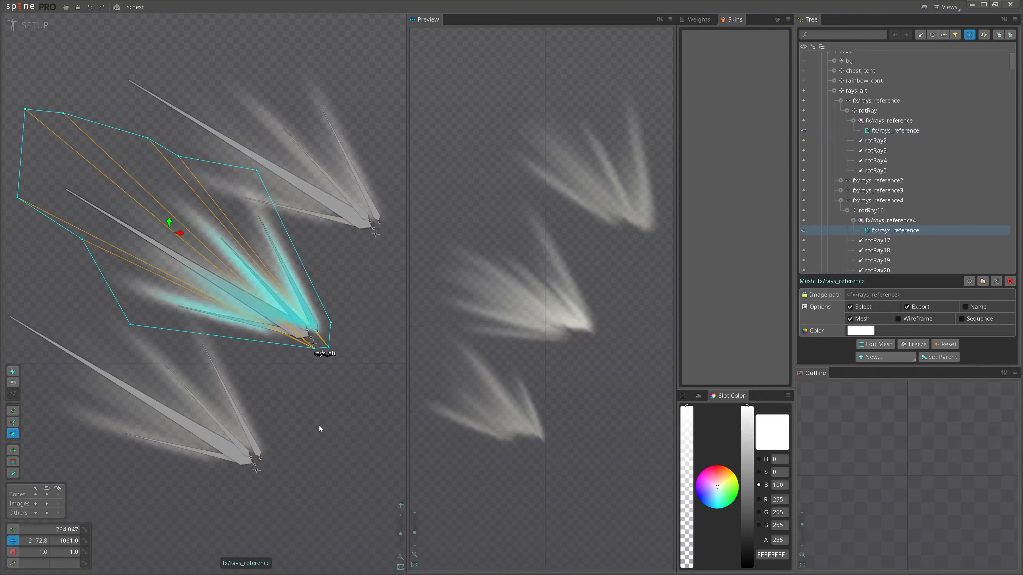
key("g")
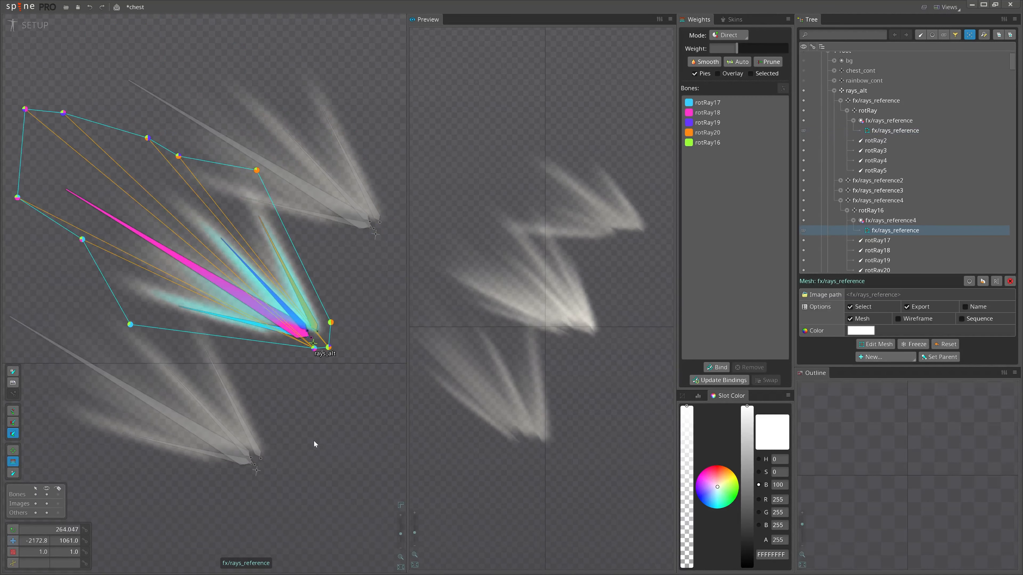
left_click(732, 75)
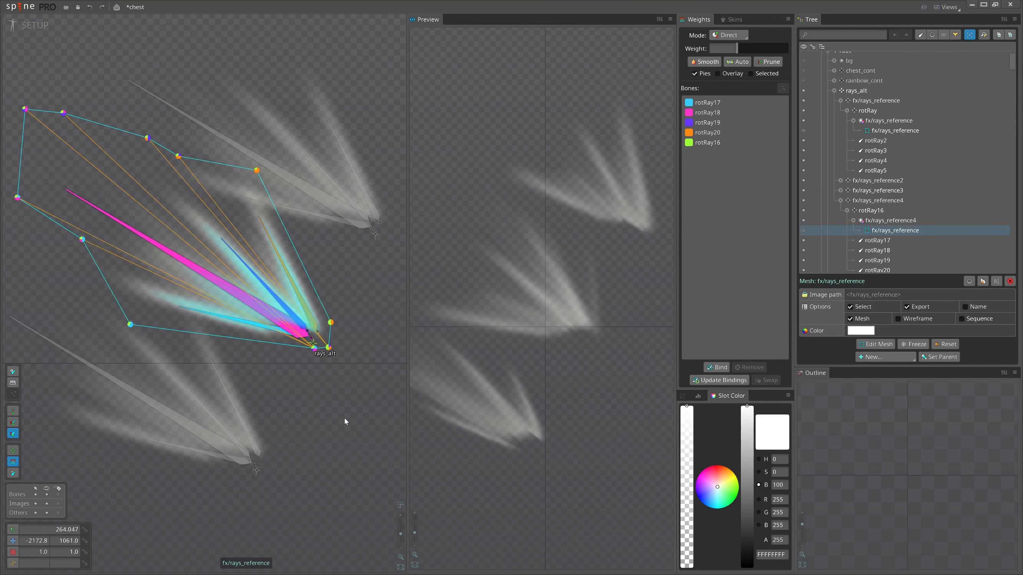
left_click_drag(345, 418, 361, 422)
Step: Try scaling the rotRay8 bone of the lowest rays copy and undo the change
left_click(207, 425)
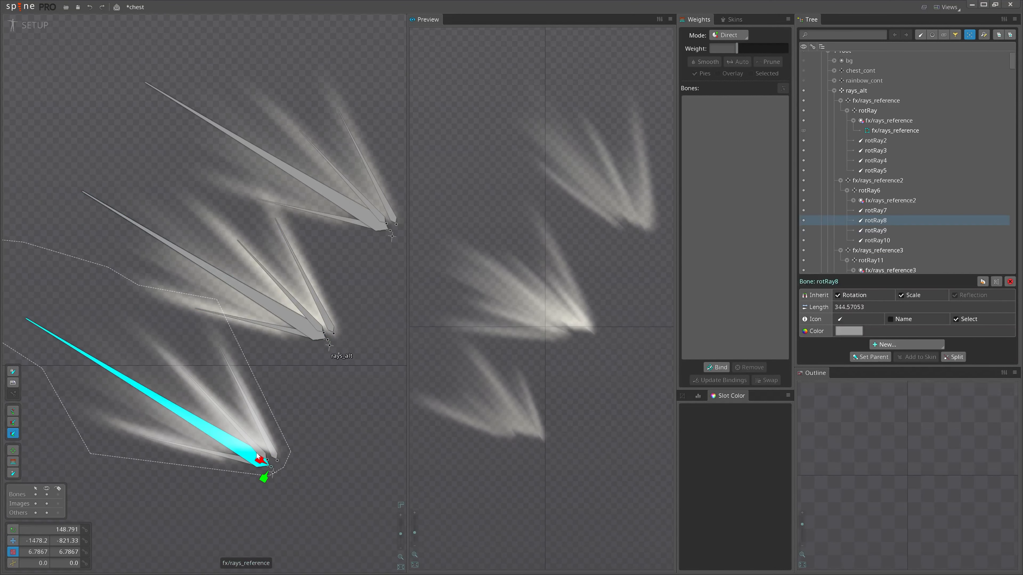
mouse_move(261, 460)
left_mouse_down()
mouse_move(276, 470)
mouse_move(254, 455)
left_mouse_up()
key("ctrl+z")
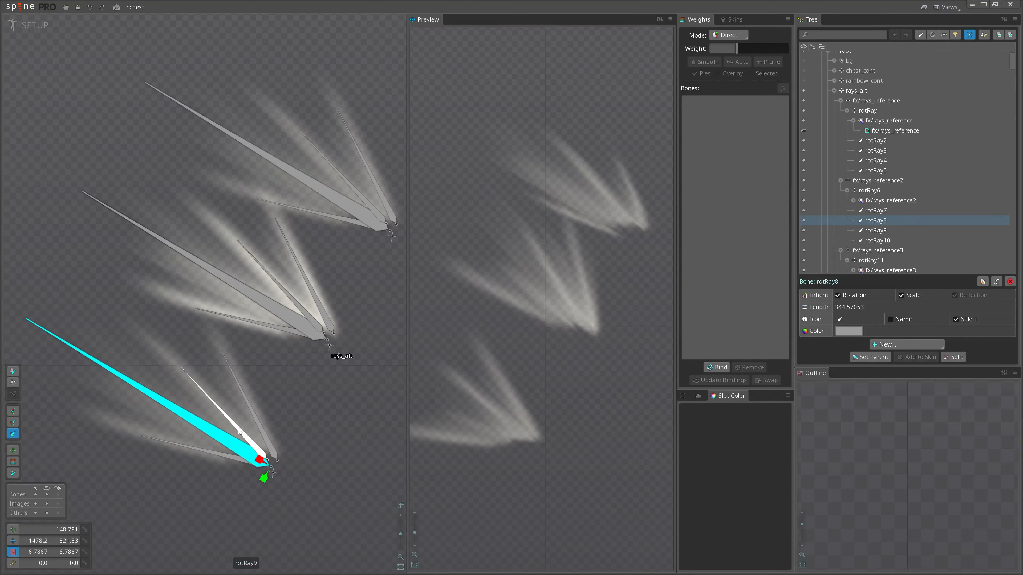
Step: Select the rotRay7 to rotRay10 bones, try rotating them together and undo the rotation
key("c")
left_click_drag(178, 461, 304, 436)
key("ctrl+z")
scroll(323, 425, "down", 2)
scroll(324, 394, "up", 1)
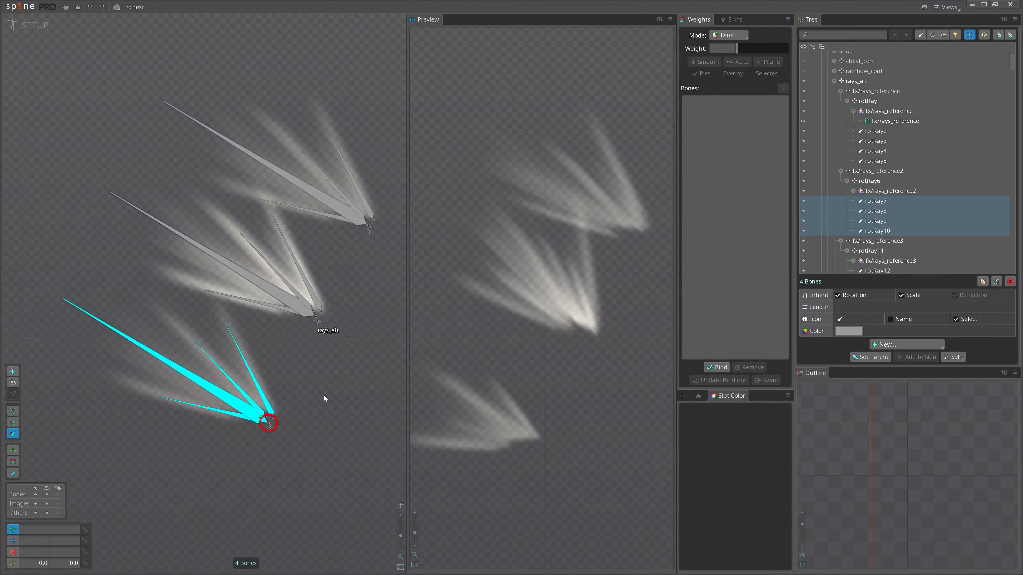